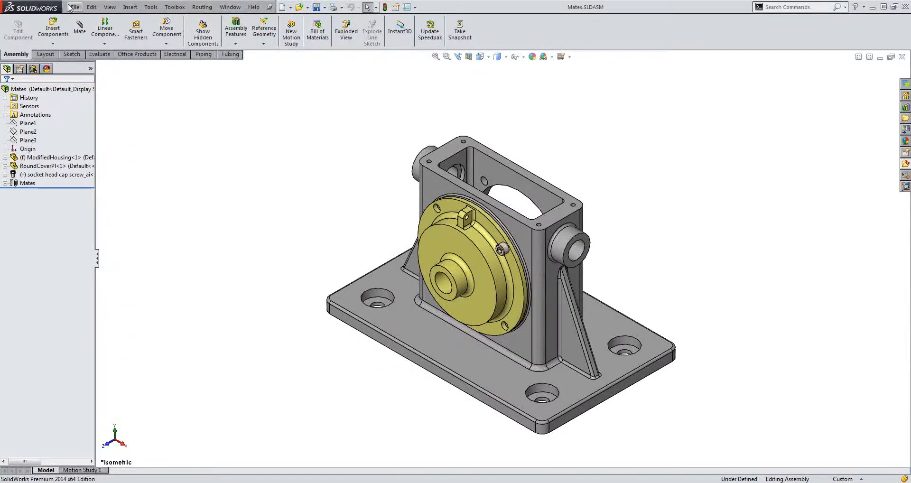
Open the part file Shaft.SLDPRT from the 14-02-19 folder
click(70, 8)
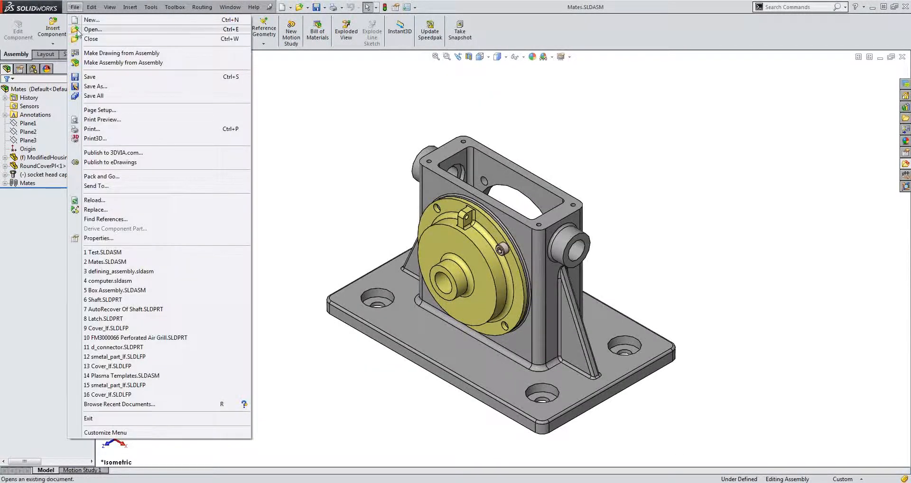
click(83, 23)
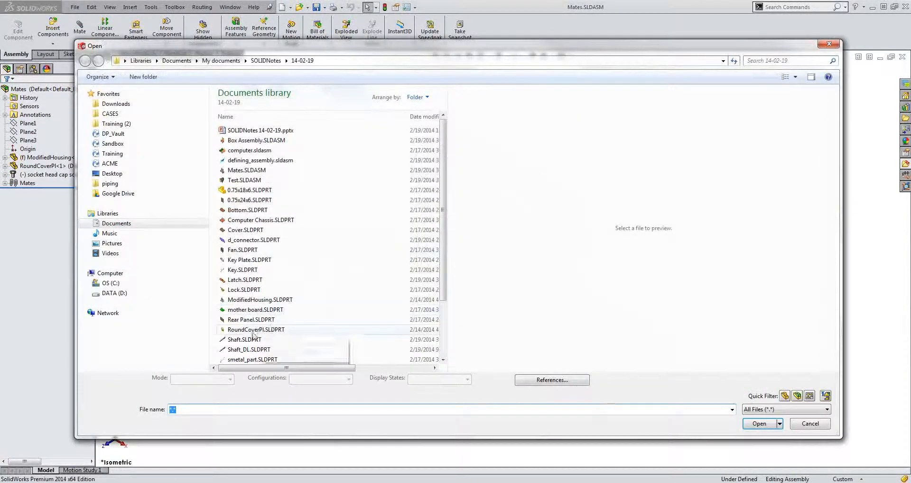
click(252, 338)
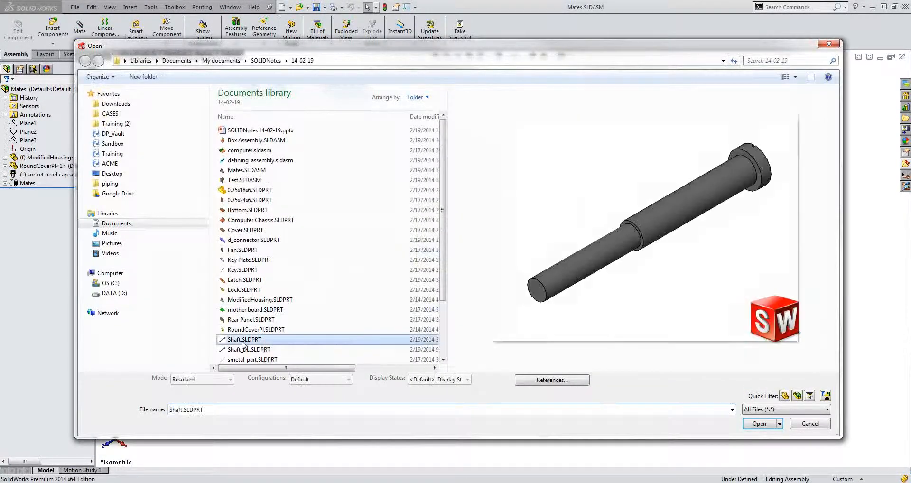
click(758, 425)
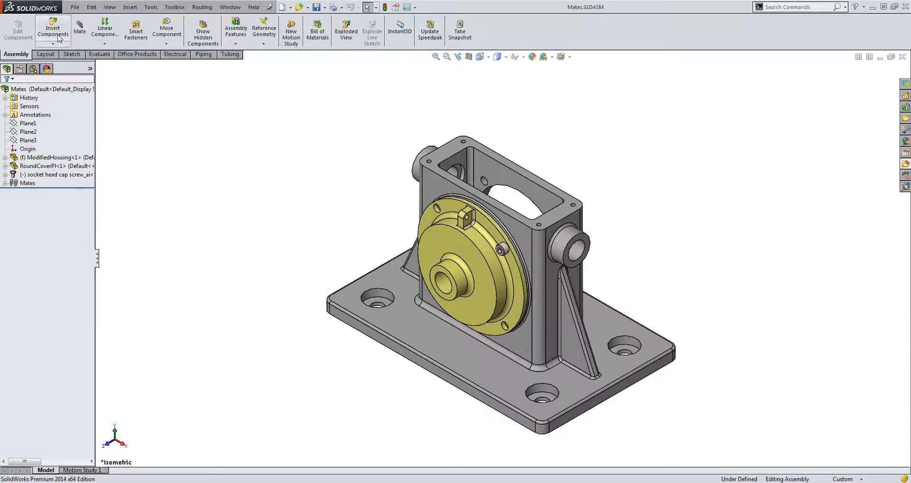
click(52, 29)
click(21, 223)
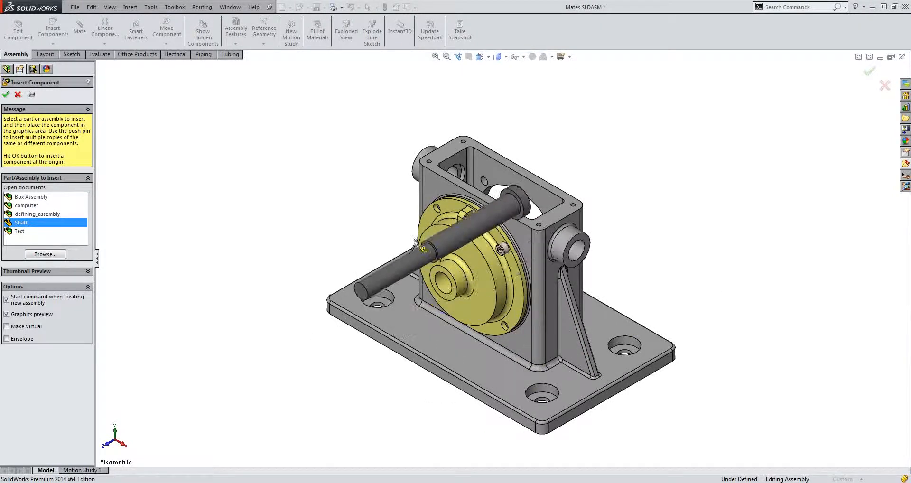
key(Escape)
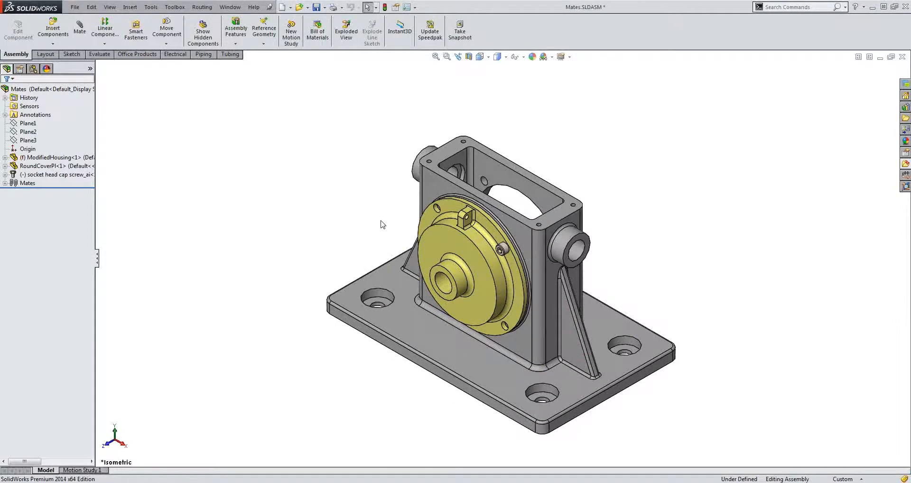
In the Shaft part, start a mate reference with the circular edge where the shaft meets its head as the primary entity
key(ctrl+Tab)
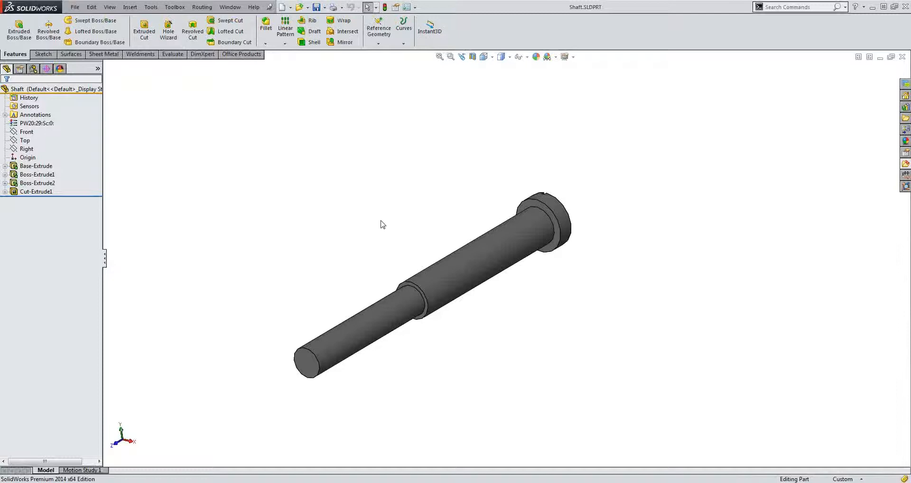
click(380, 33)
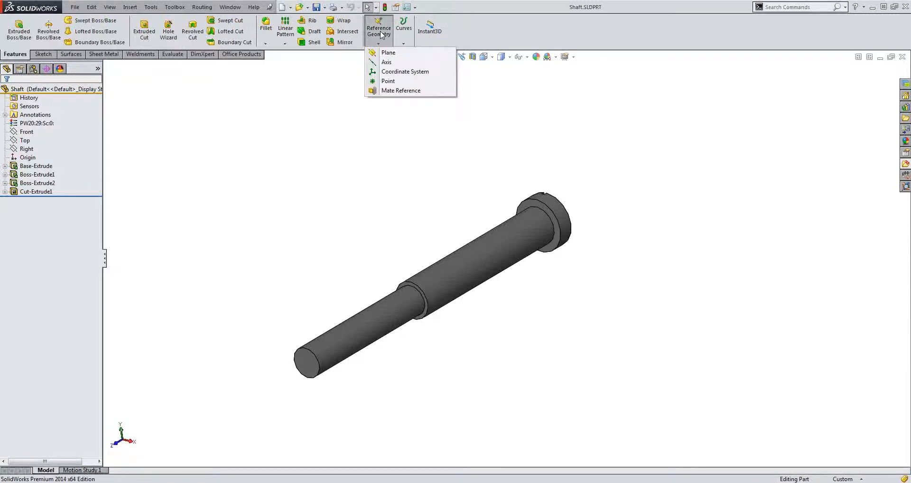
click(380, 34)
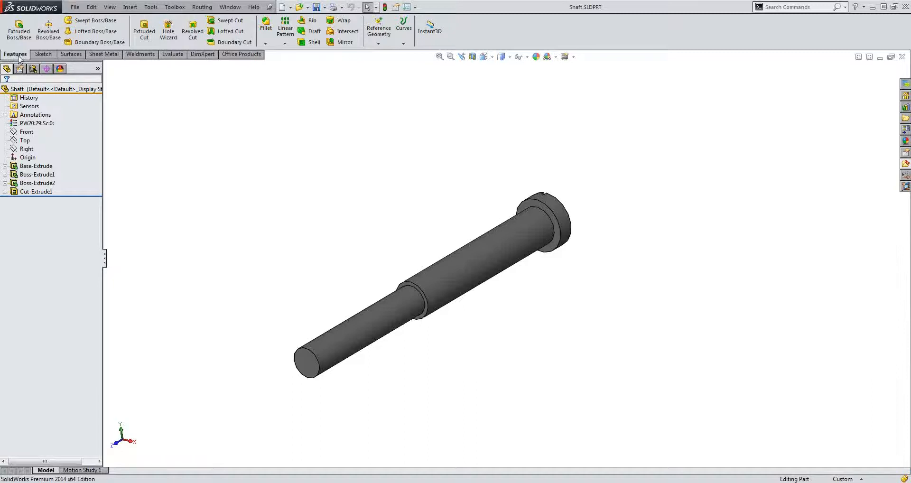
click(385, 23)
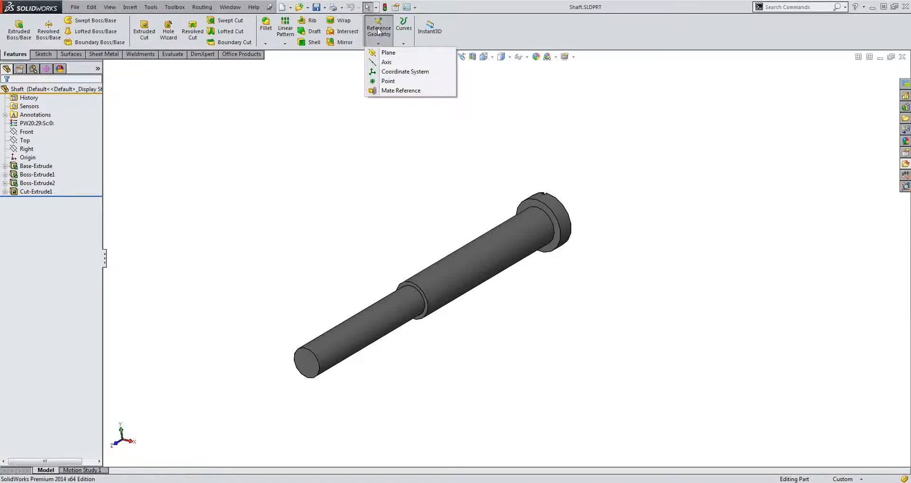
click(394, 91)
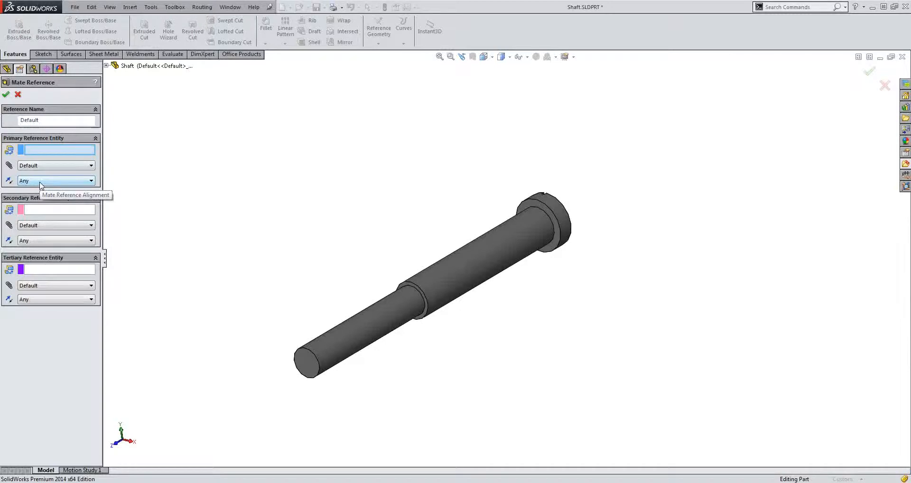
scroll(649, 211, down, 6)
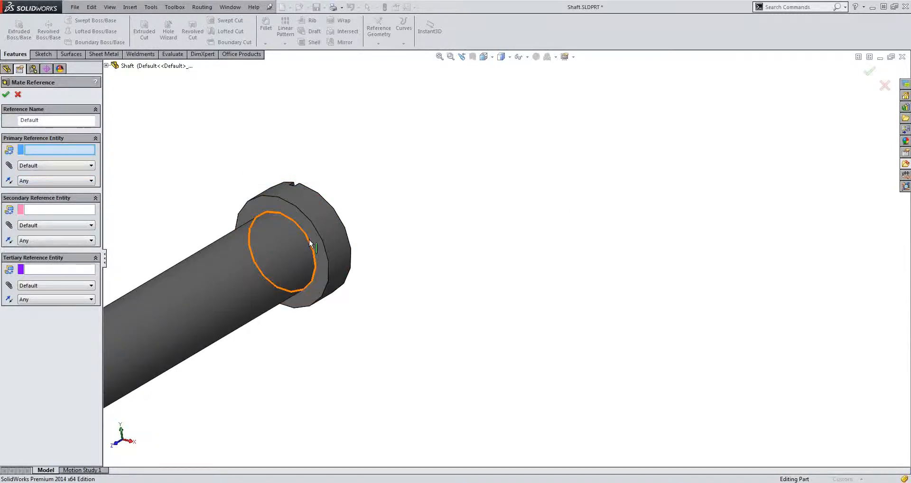
click(309, 239)
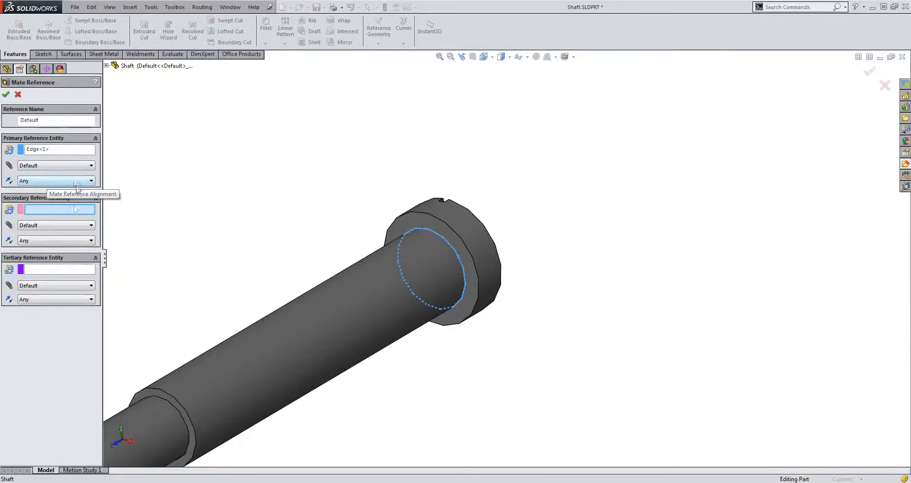
Use the larger-diameter cylindrical shaft face as the secondary reference entity, with Concentric as its mate type
click(389, 282)
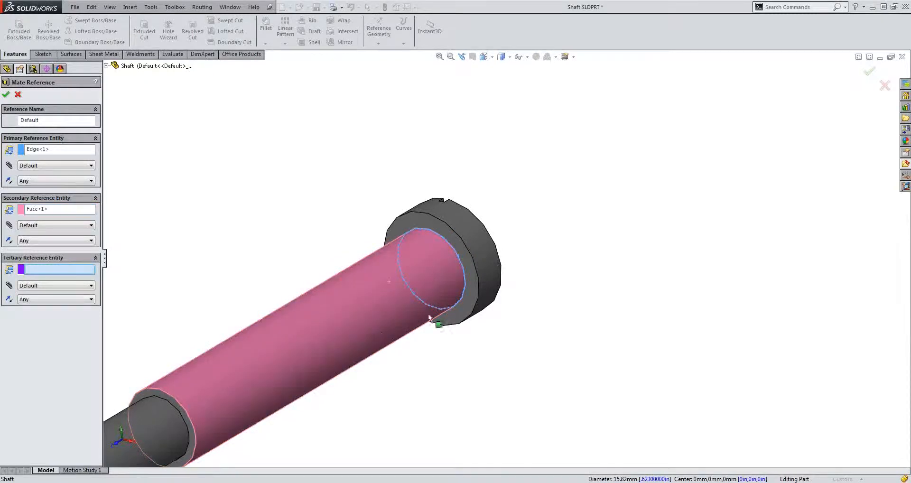
click(51, 227)
click(52, 243)
Add the flat underside of the head as the tertiary reference entity, set its mate type, and accept the mate reference
click(429, 224)
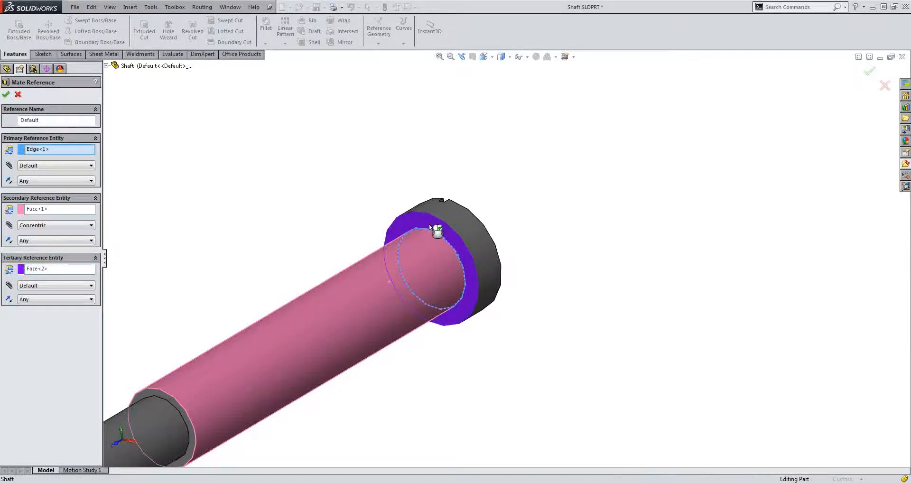
click(50, 287)
click(37, 307)
scroll(441, 253, up, 2)
click(6, 95)
Check the shaft's new mate reference in the feature tree and save the part
click(19, 167)
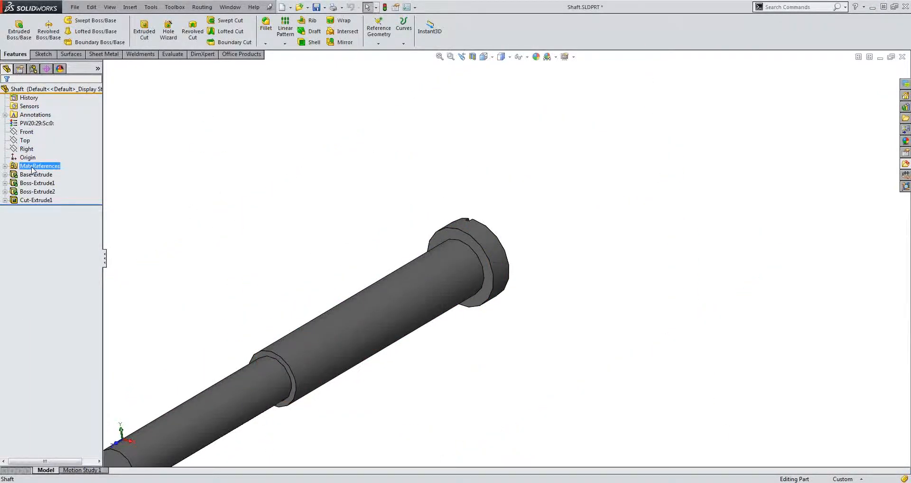
click(4, 166)
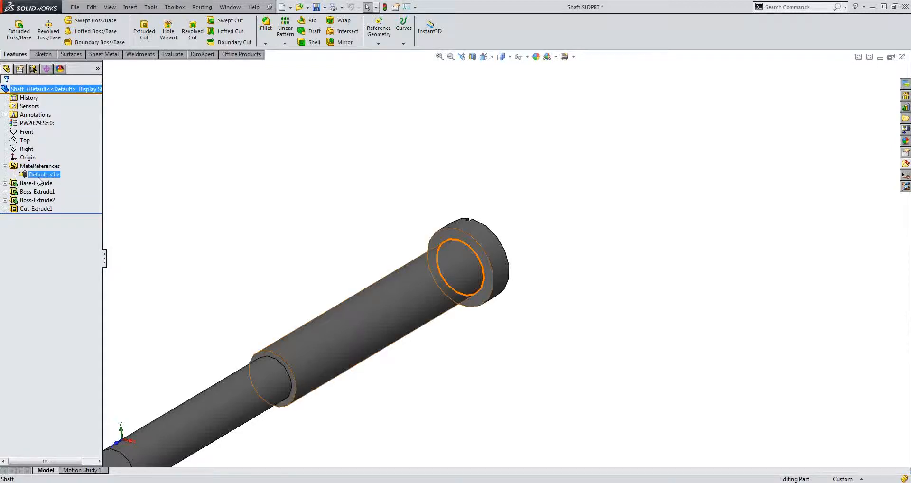
click(5, 166)
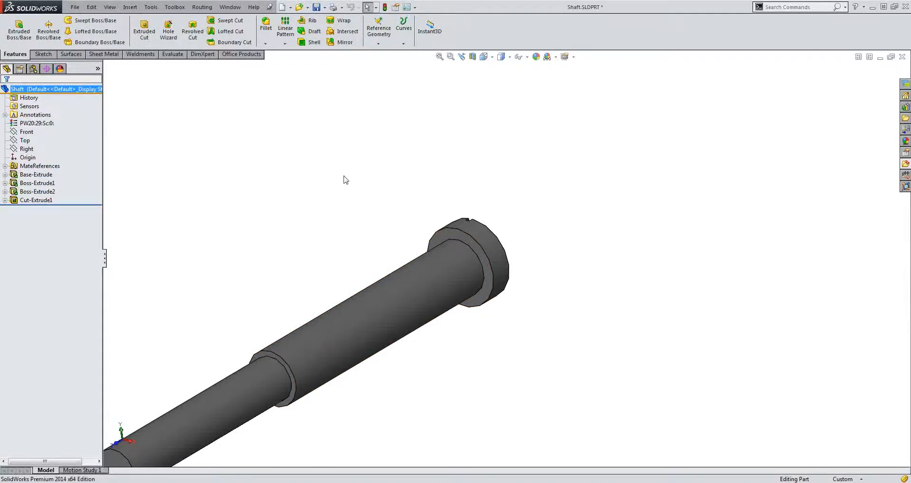
key(ctrl+s)
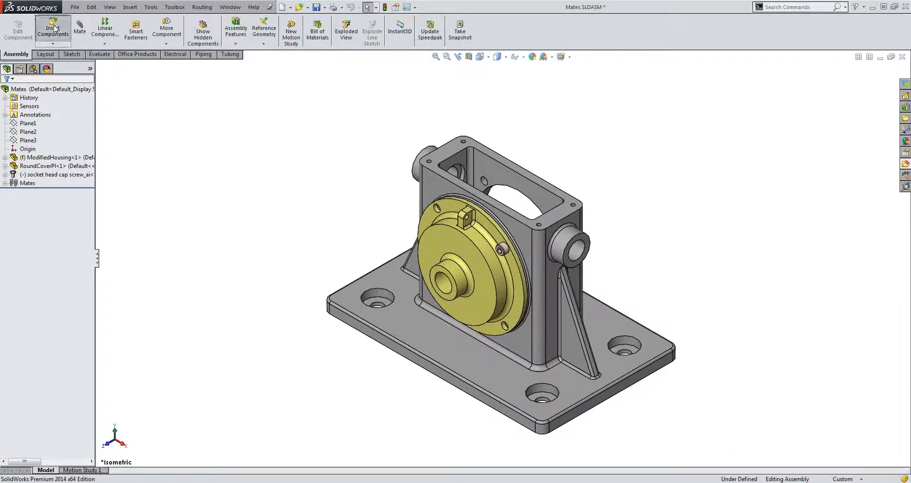
Insert the Shaft into the Mates assembly, snapping it into the central bore of the yellow round cover
click(53, 30)
click(21, 222)
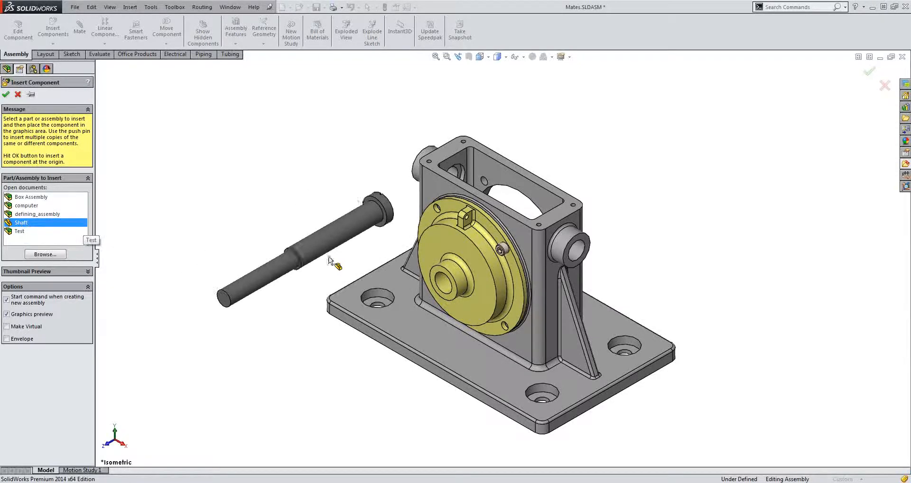
scroll(456, 286, down, 2)
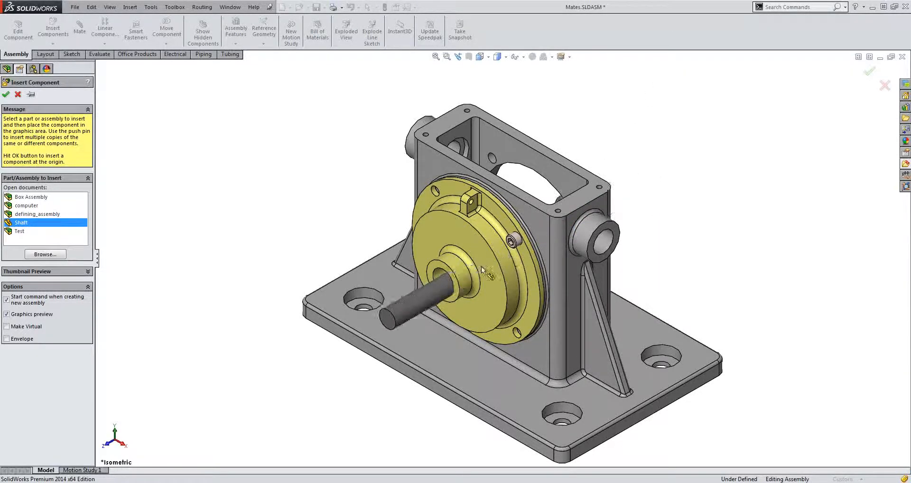
click(453, 289)
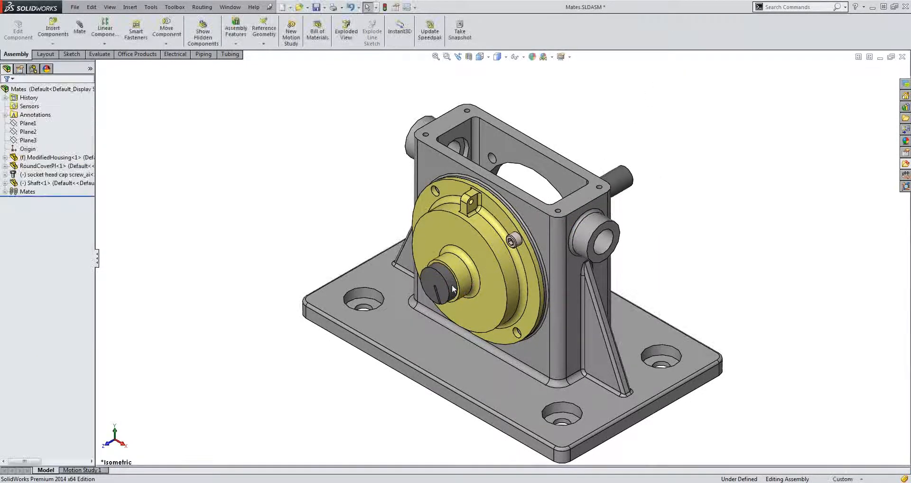
Examine the concentric and coincident mates applied to the inserted shaft in the feature tree
click(5, 184)
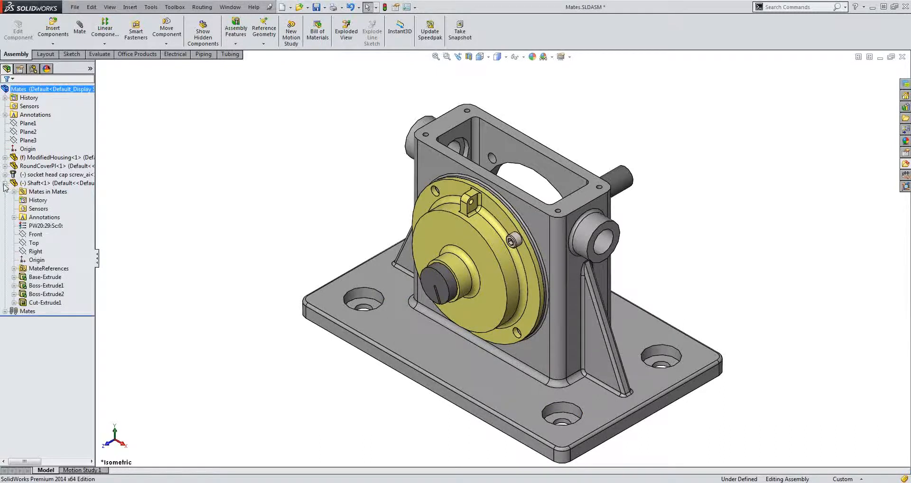
click(14, 192)
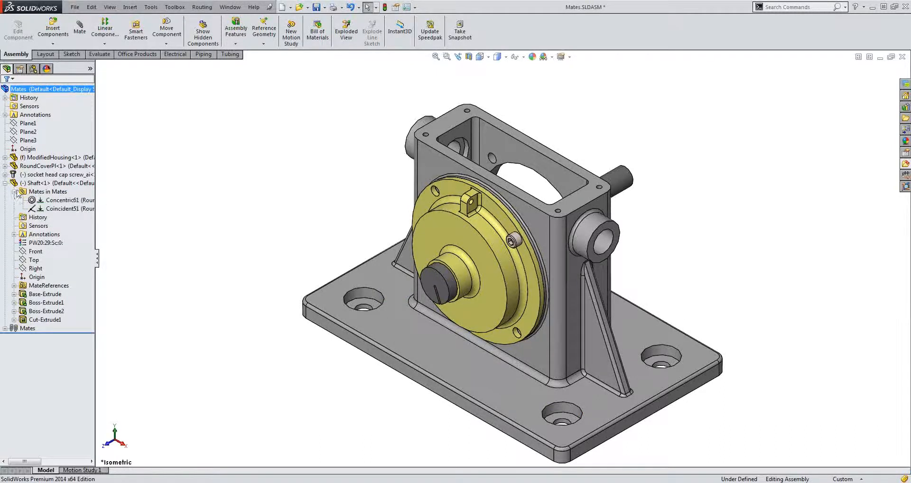
click(59, 200)
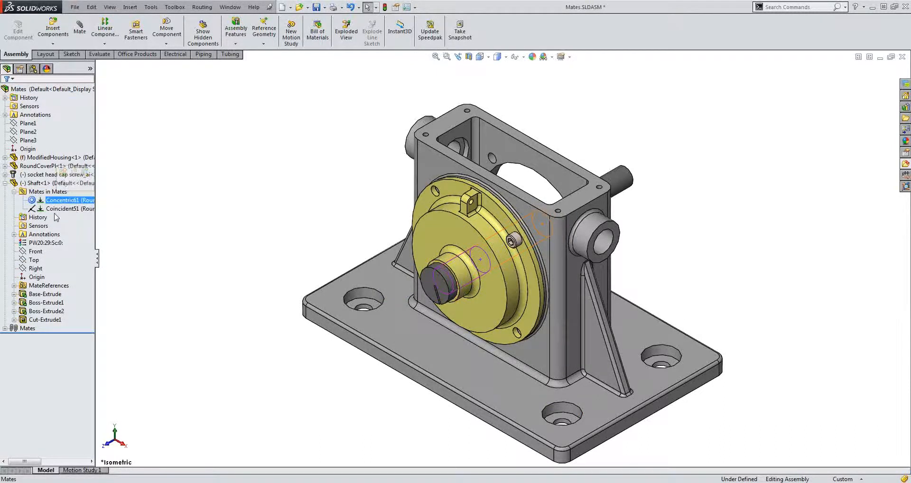
click(49, 208)
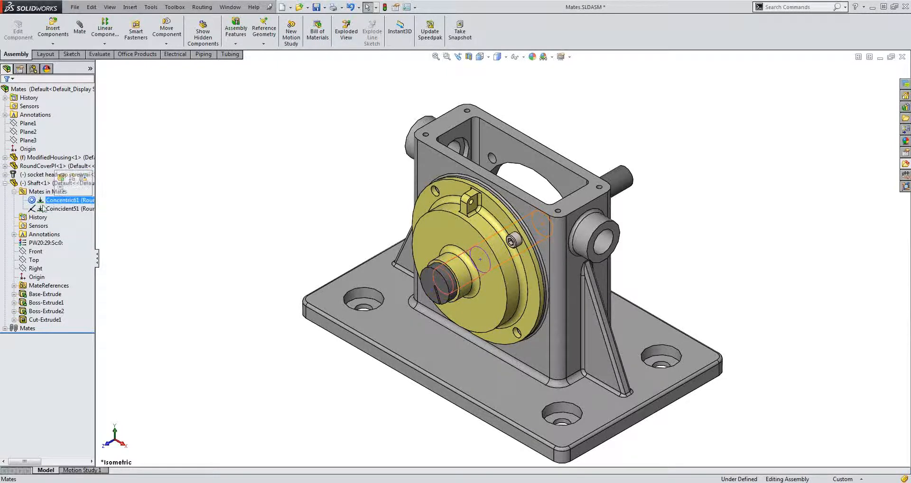
click(14, 191)
click(4, 182)
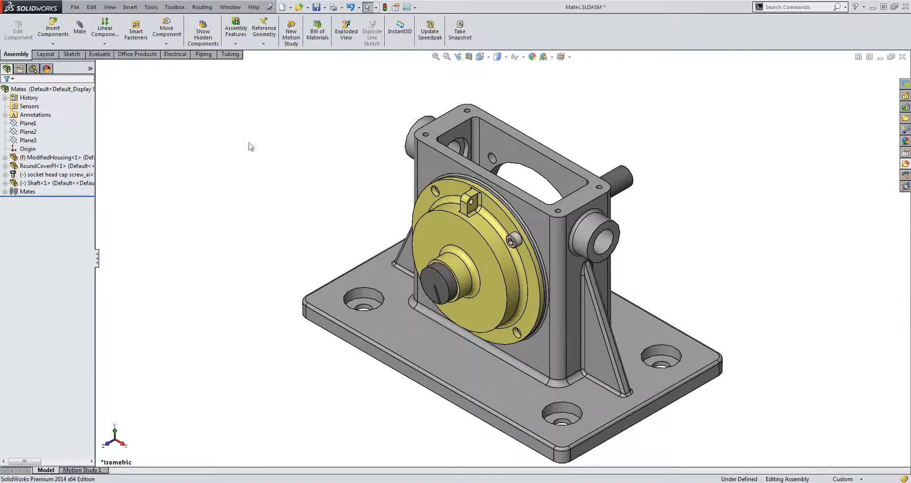
Switch to the open document Box Assembly.SLDASM
click(230, 6)
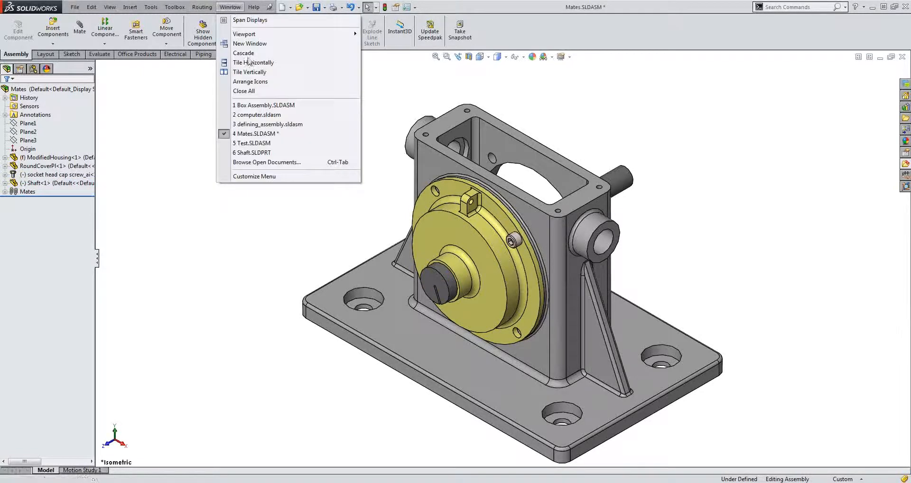
click(264, 107)
scroll(539, 260, down, 5)
scroll(539, 260, up, 3)
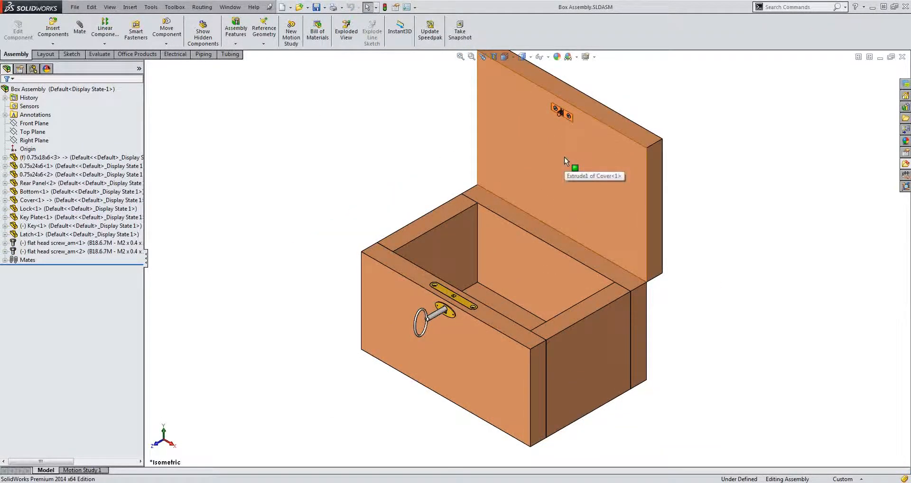
Examine the latch on the inside of the box cover, with its two flat head screws and the cover face behind it
scroll(560, 113, down, 12)
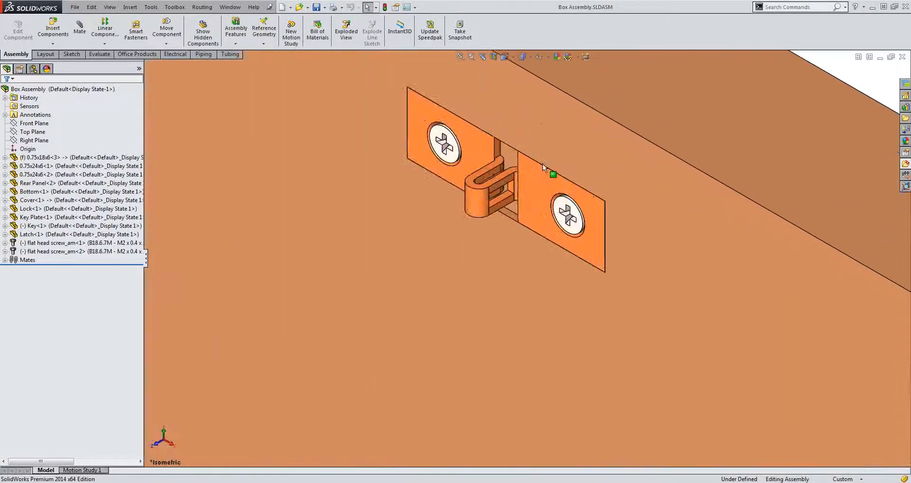
scroll(505, 203, up, 3)
middle_drag(496, 225, 517, 215)
scroll(518, 216, down, 3)
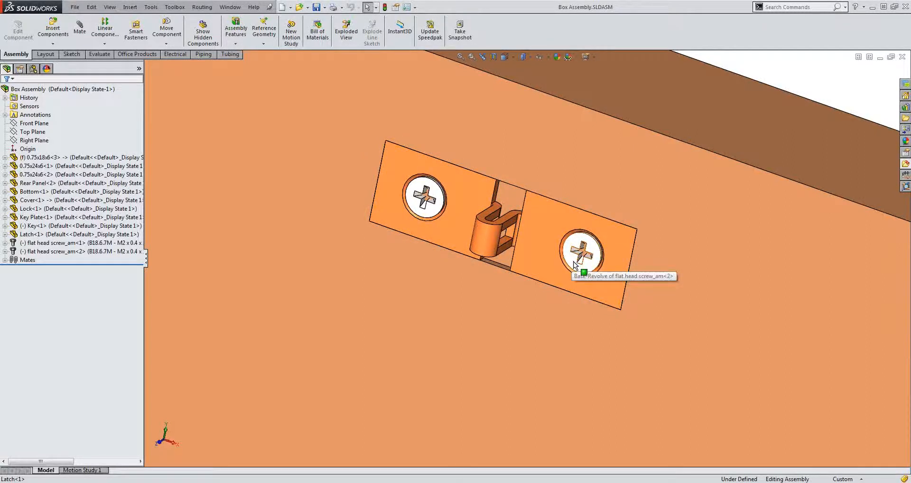
click(510, 198)
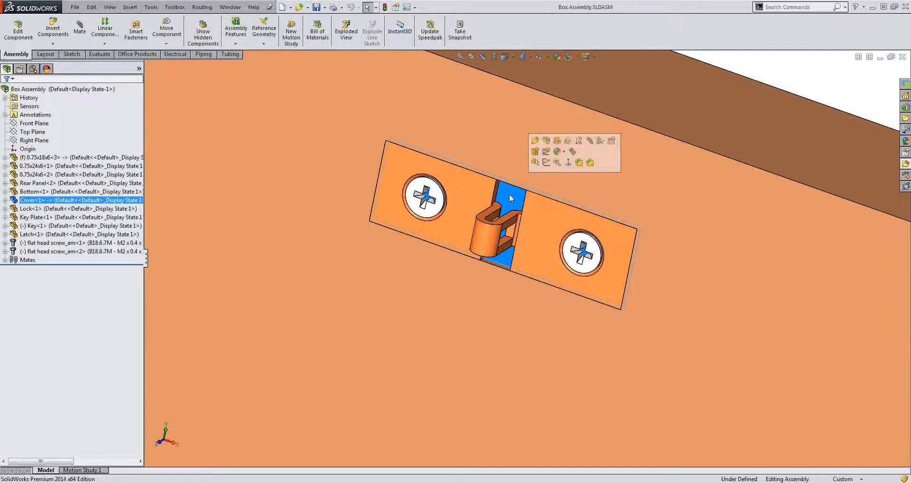
scroll(509, 193, up, 1)
click(722, 81)
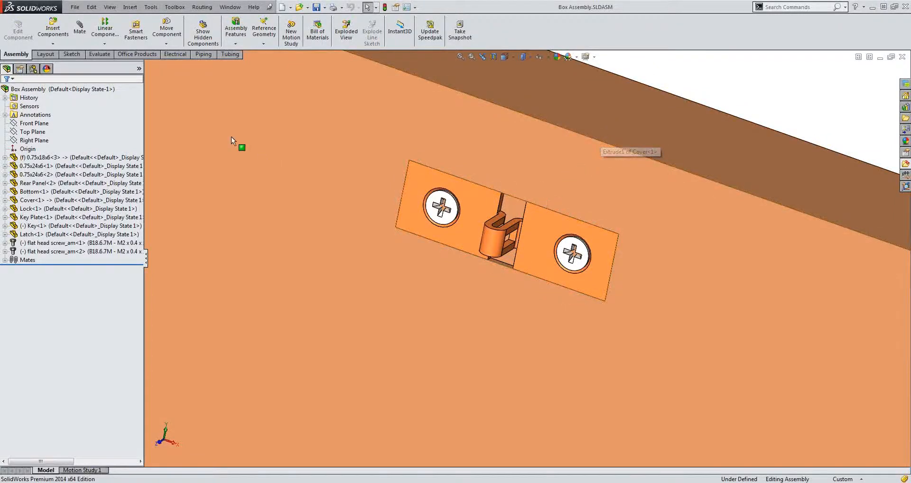
Start a Smart Component definition with the Latch as the smart component and both flat head screws as its associated components
click(150, 7)
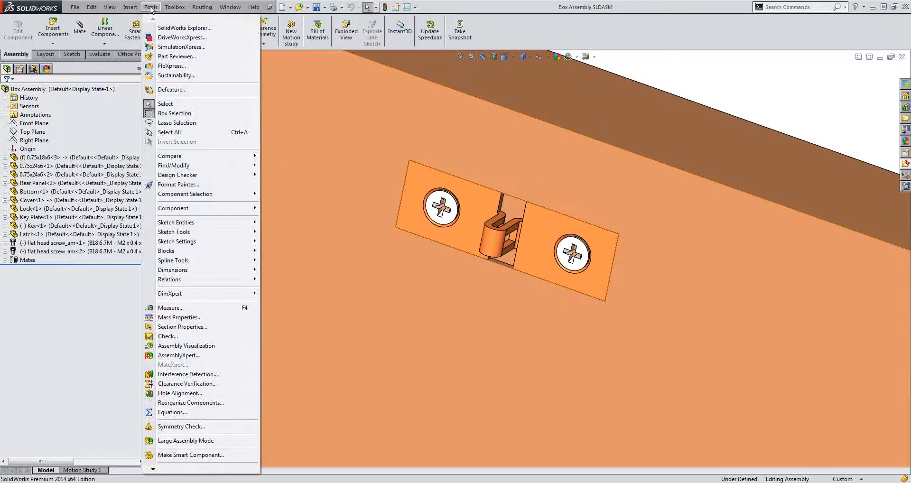
click(195, 455)
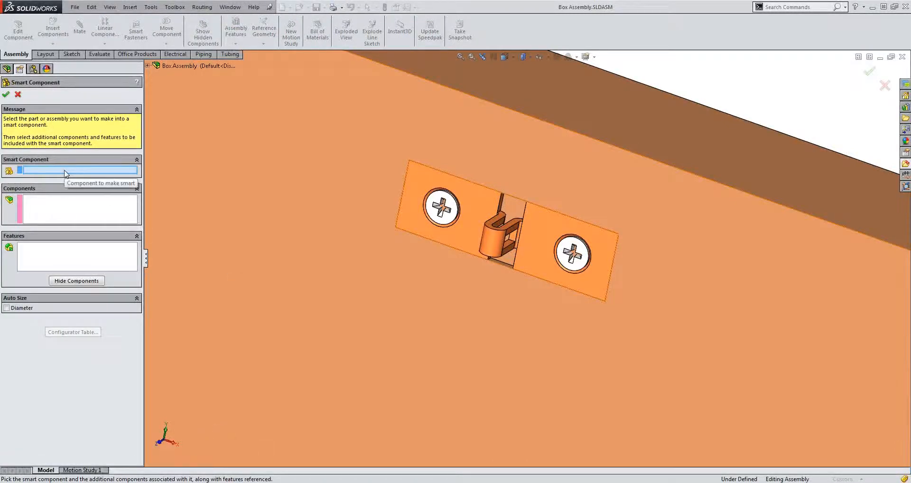
click(490, 240)
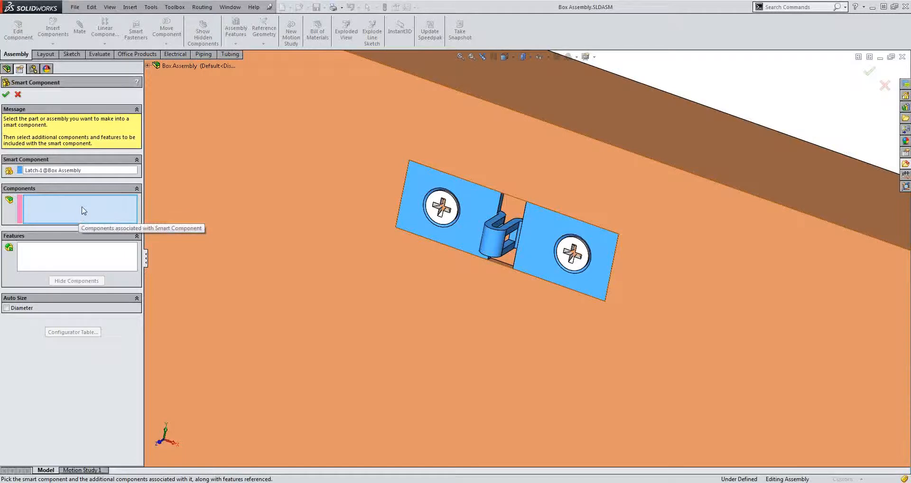
click(440, 216)
click(566, 267)
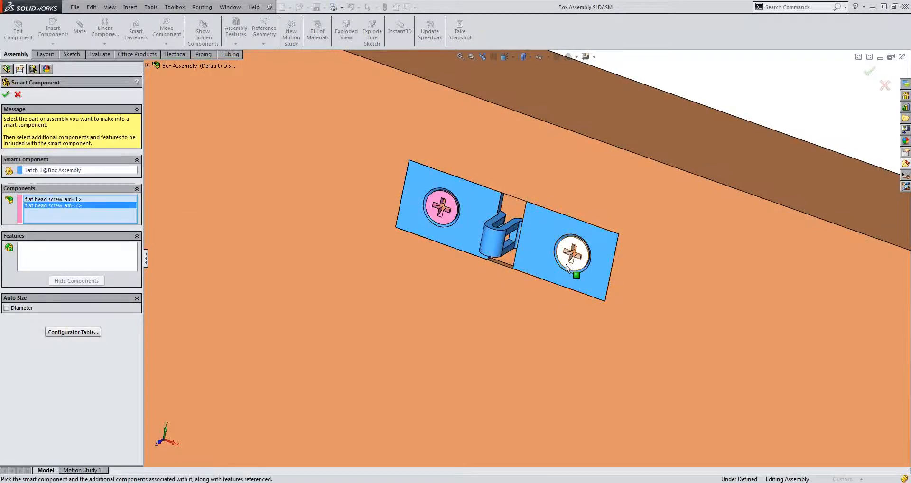
Include the cover's recess cut beneath the latch, Cut-Extrude1, as the smart component's feature and complete the definition
click(65, 260)
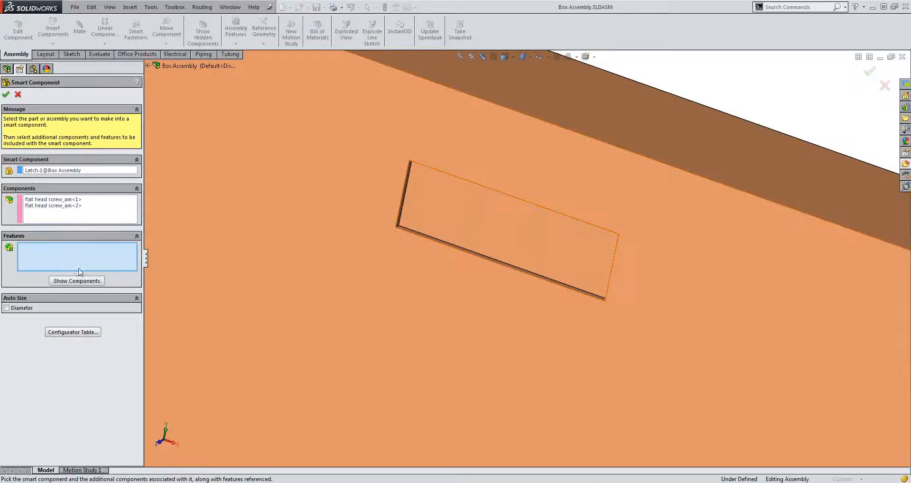
click(77, 281)
click(511, 229)
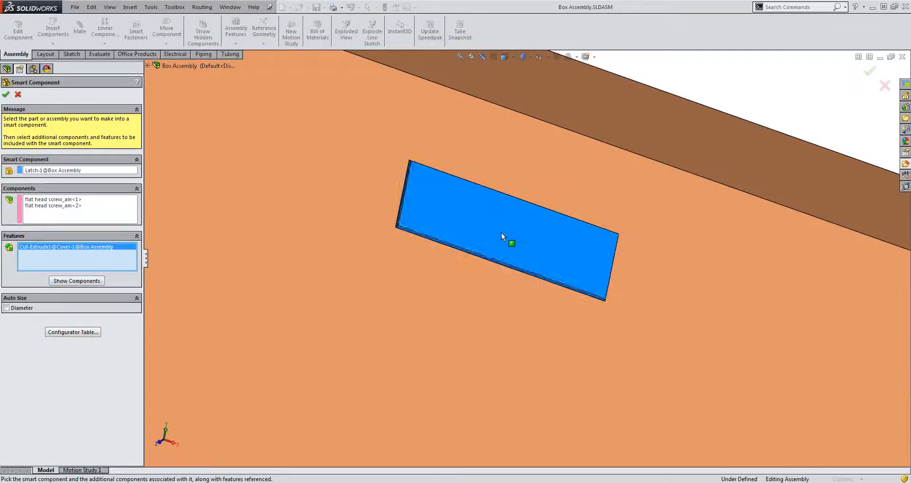
click(5, 93)
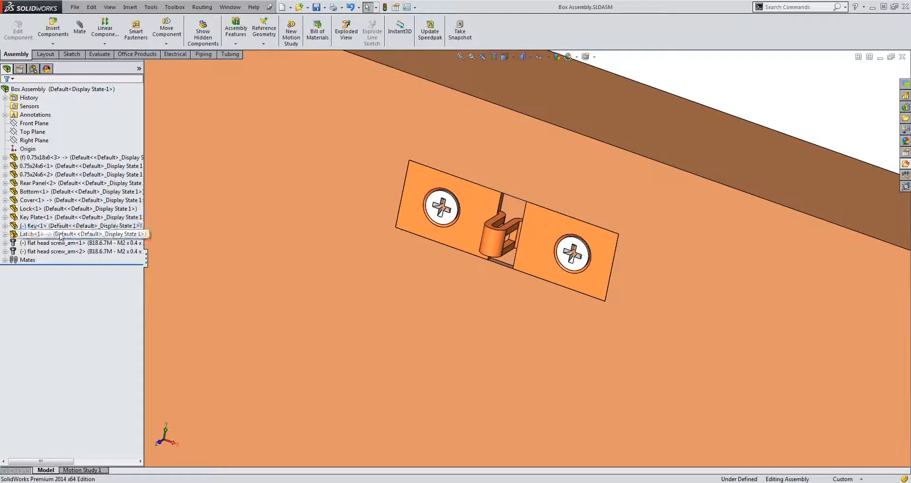
Expand the Latch in the feature tree and open it as a separate part document
click(23, 237)
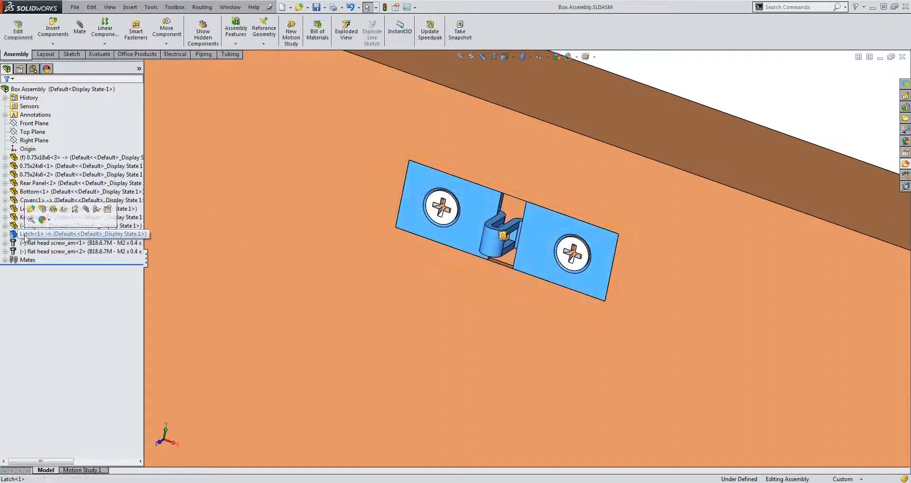
click(4, 235)
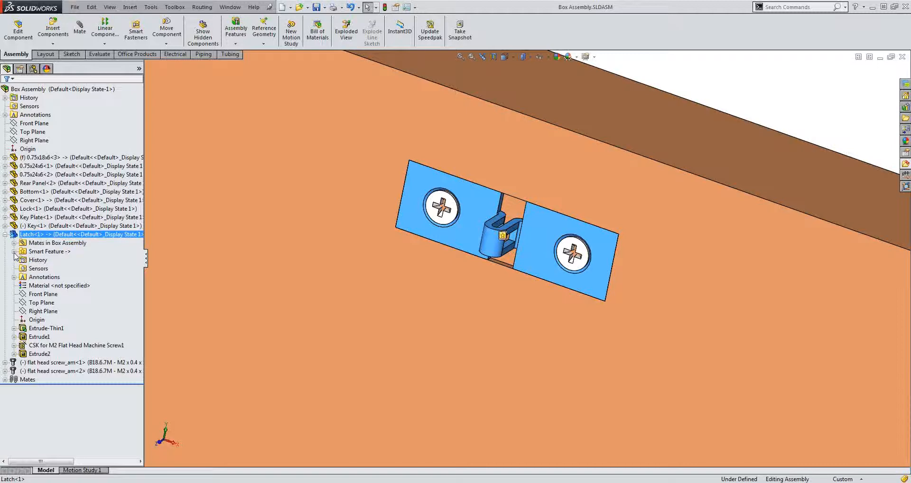
right_click(47, 235)
click(53, 212)
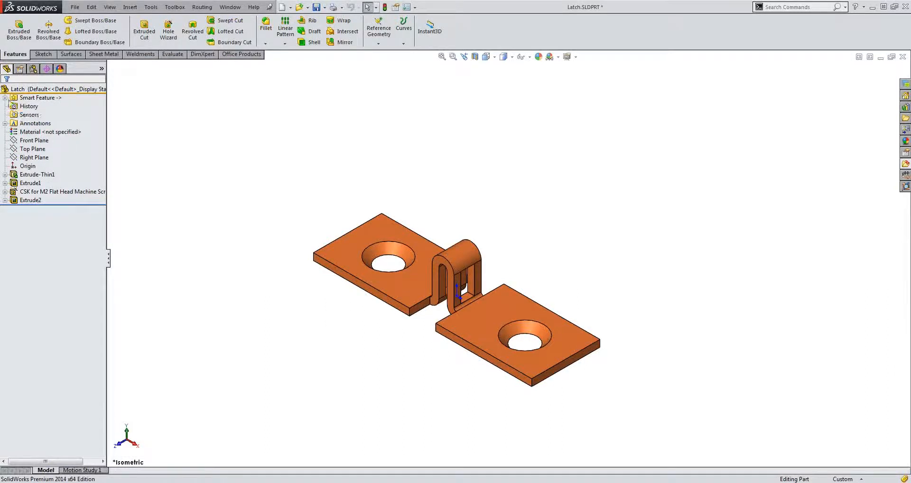
Examine the features, components and references stored in the Latch part's Smart Feature
click(5, 97)
click(35, 106)
click(14, 107)
click(38, 116)
click(14, 124)
click(54, 141)
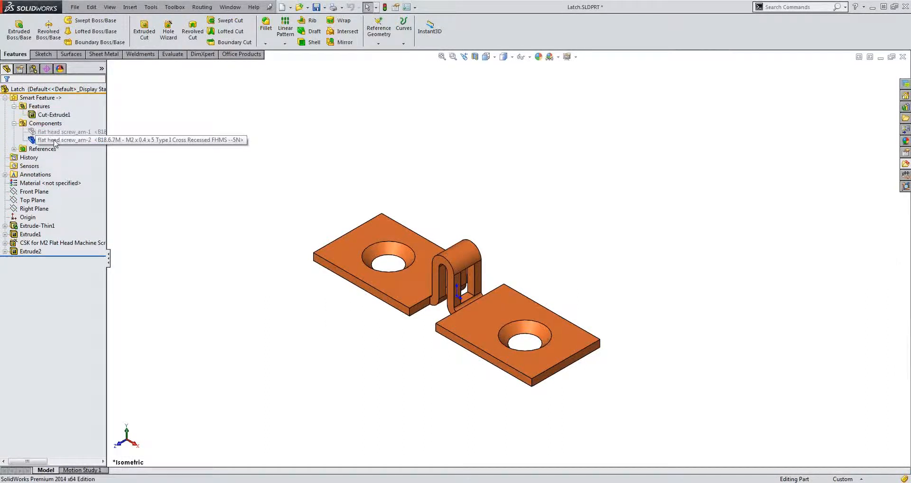
click(13, 149)
click(46, 157)
click(44, 158)
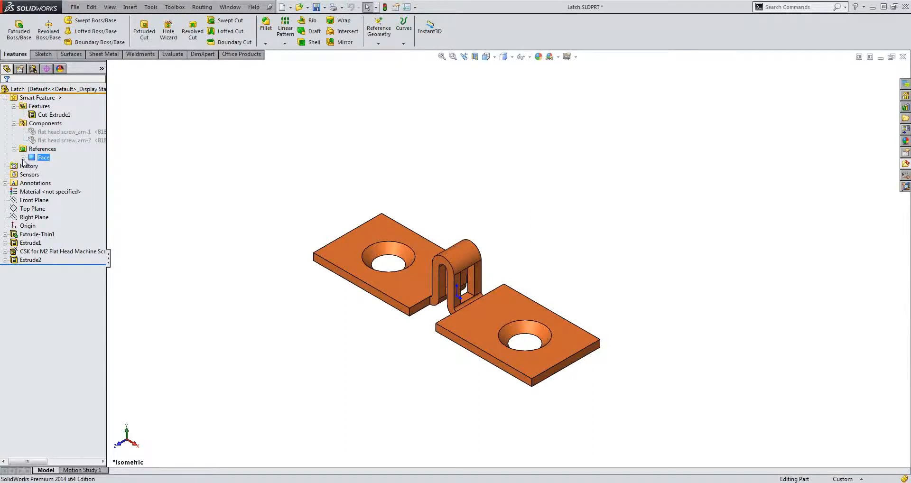
click(23, 158)
click(59, 166)
Save the Latch part and switch to the open document Test.SLDASM
click(312, 168)
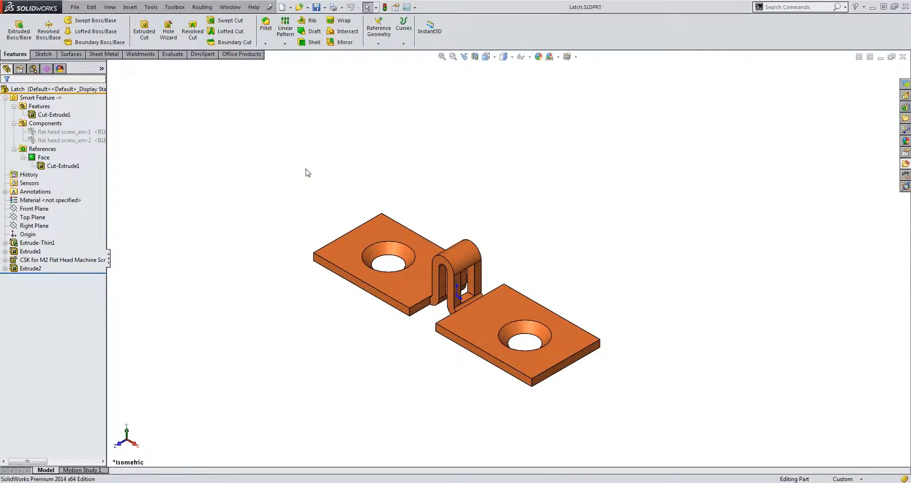
click(230, 7)
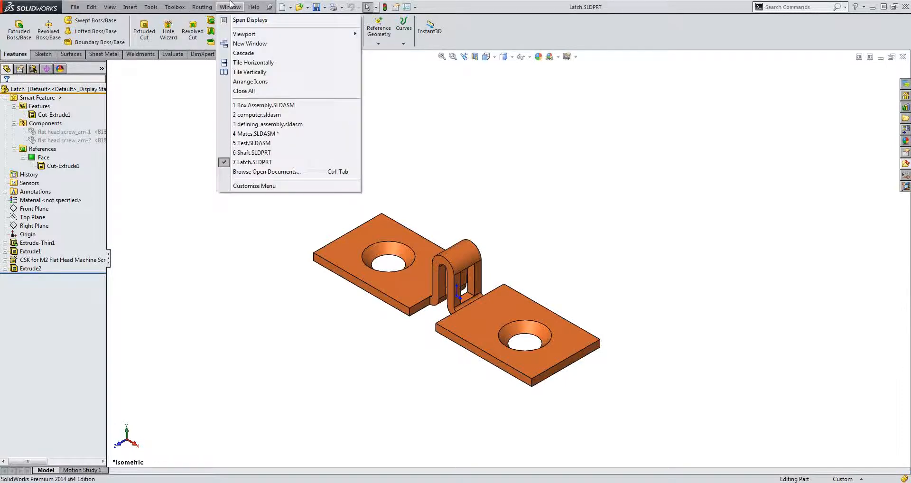
click(255, 143)
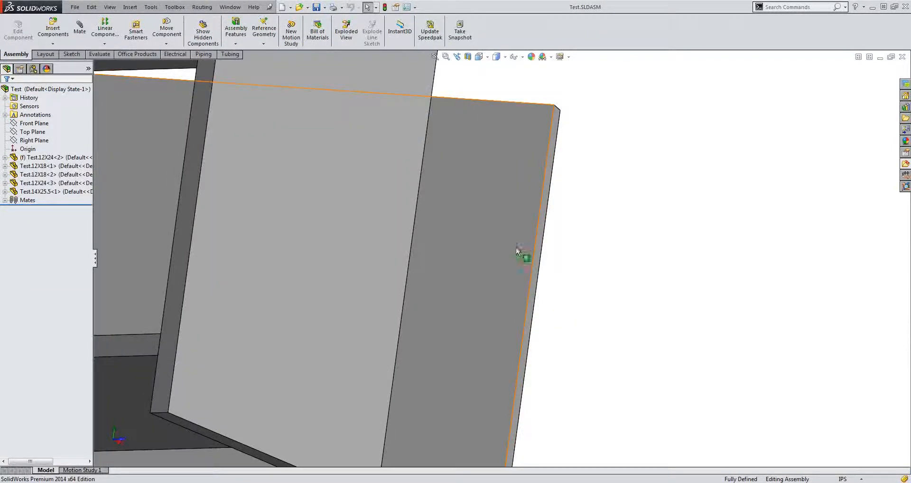
Insert the open Latch part into the Test assembly, placing it in free space beside the long edge of the Test.14X25.5 panel
scroll(510, 253, down, 2)
scroll(494, 290, up, 2)
click(56, 30)
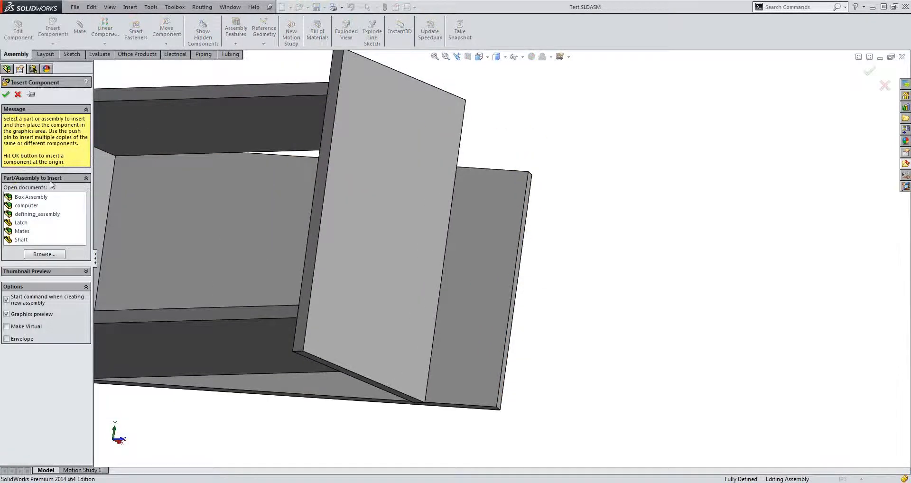
click(22, 223)
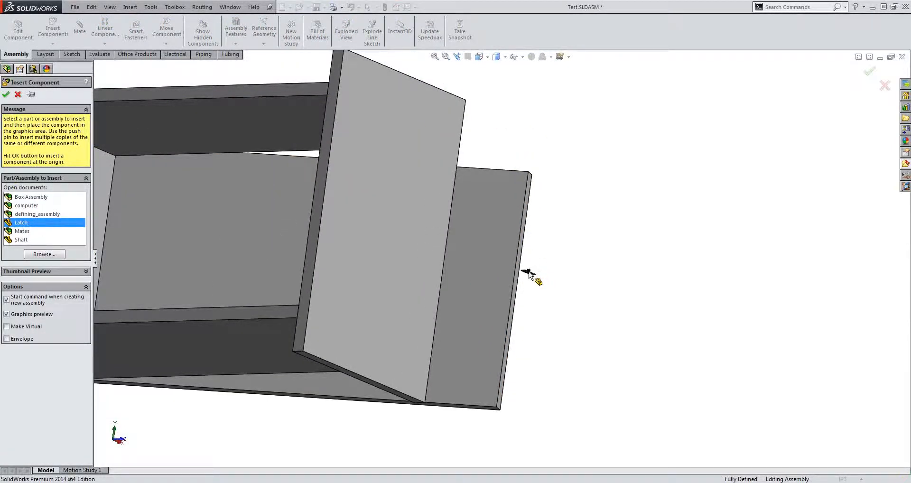
scroll(532, 272, down, 1)
click(532, 272)
Start a Width mate, using the two opposite end faces of the Latch as the width selections
scroll(526, 271, down, 3)
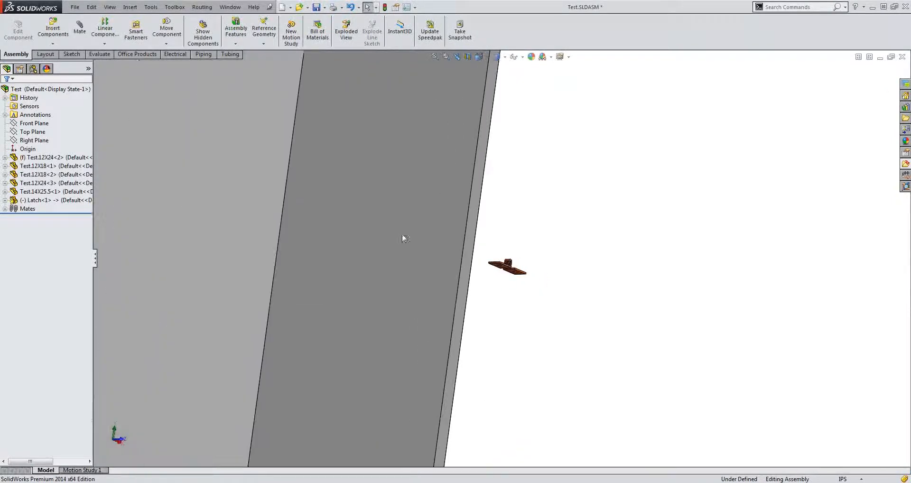
click(80, 39)
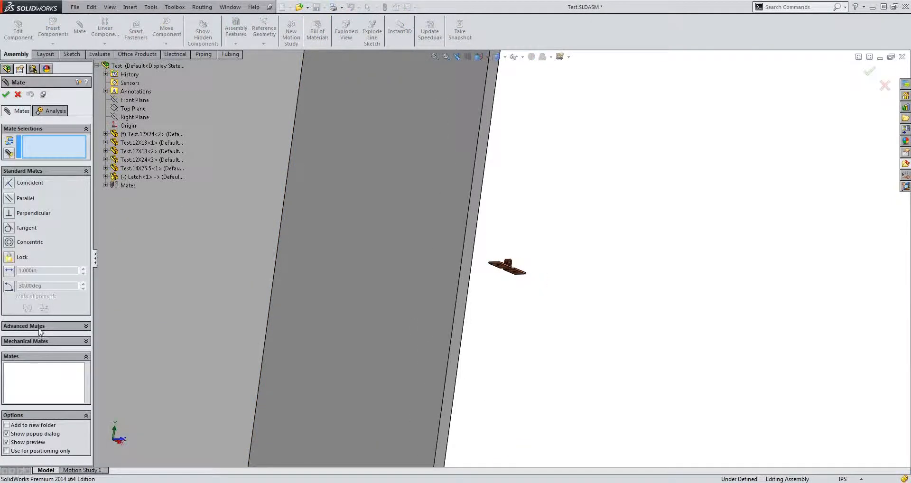
click(41, 328)
click(11, 209)
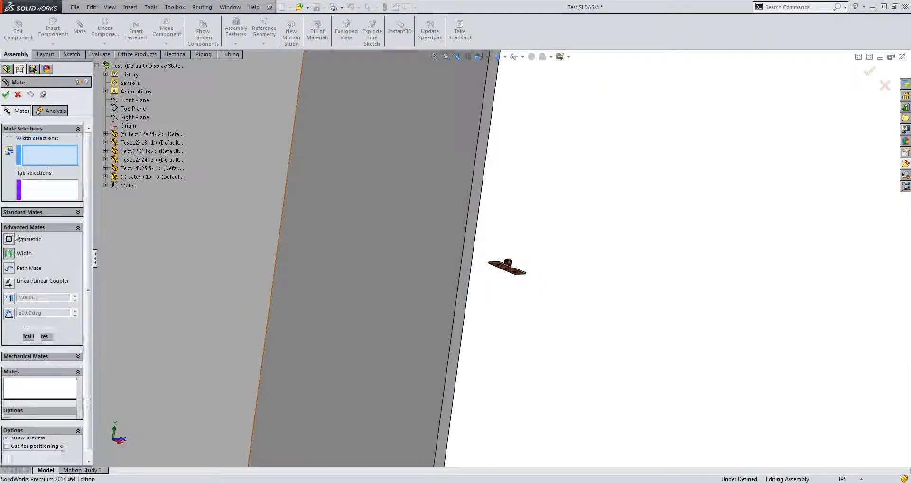
scroll(504, 262, down, 5)
click(420, 276)
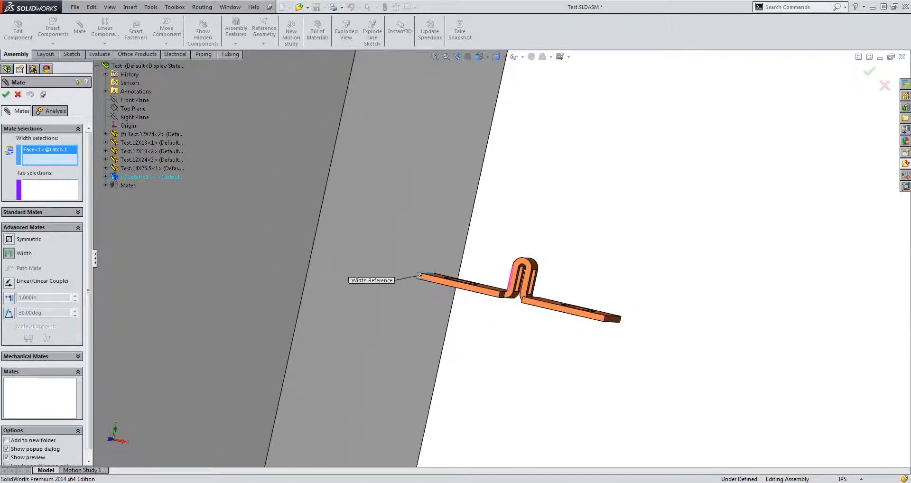
middle_drag(631, 306, 592, 303)
scroll(591, 305, down, 4)
click(585, 326)
Complete the Width mate with the two opposite end faces of the Test.14X25.5 panel as the tab selections
scroll(533, 308, up, 10)
middle_drag(533, 309, 427, 457)
click(449, 326)
click(442, 422)
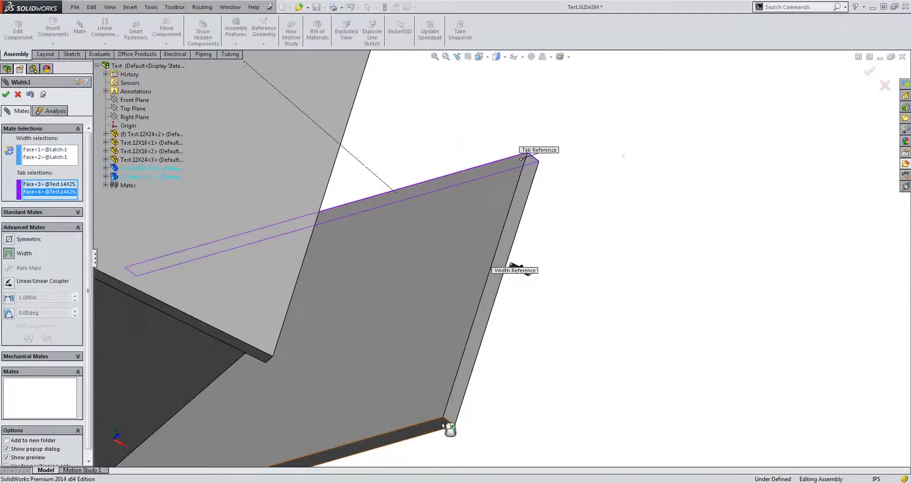
scroll(548, 284, down, 4)
click(6, 94)
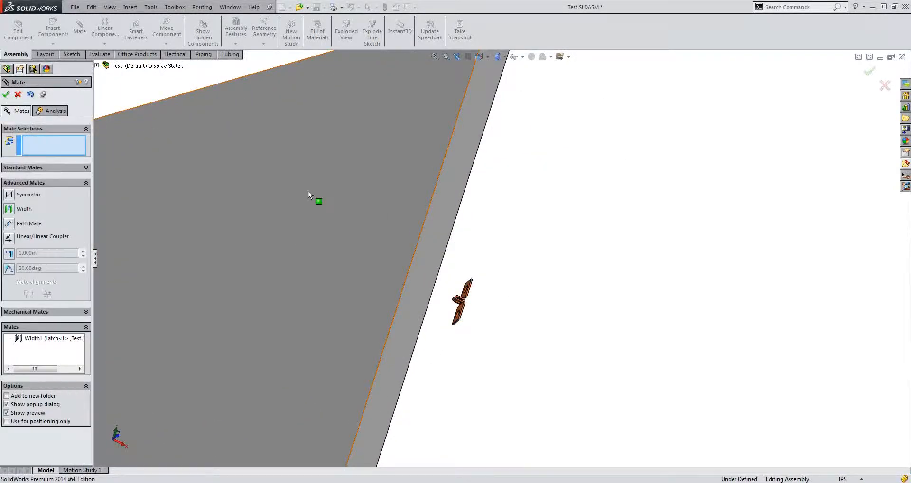
Add a coincident mate between the flat face of the Latch plate and the broad inner face of the Test.14X25.5 panel
middle_drag(308, 190, 431, 253)
scroll(506, 394, down, 5)
click(506, 396)
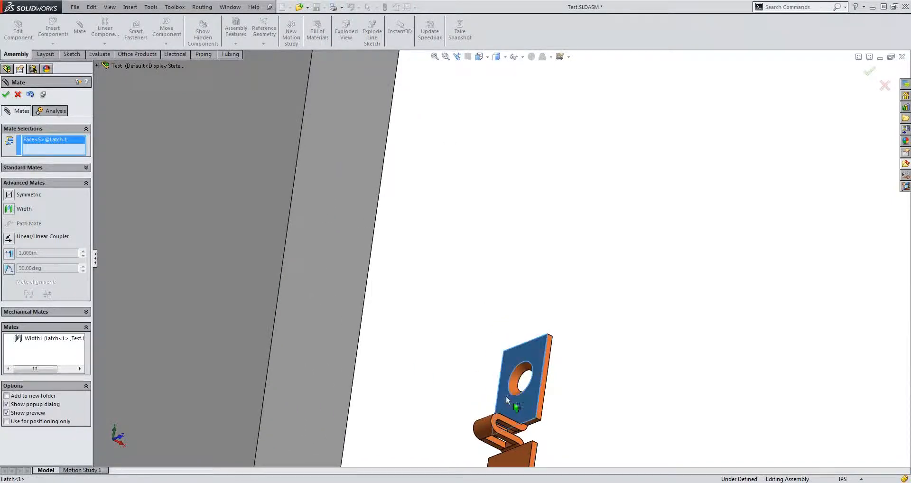
scroll(366, 307, up, 3)
click(365, 308)
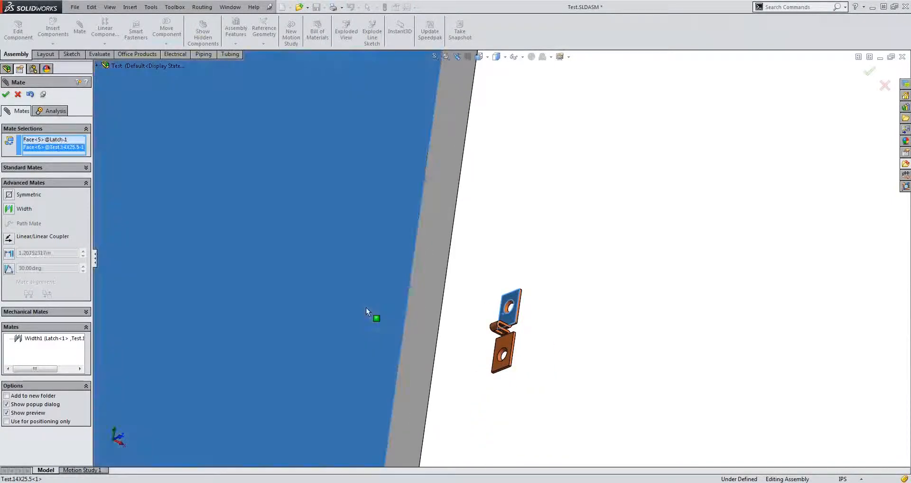
click(10, 183)
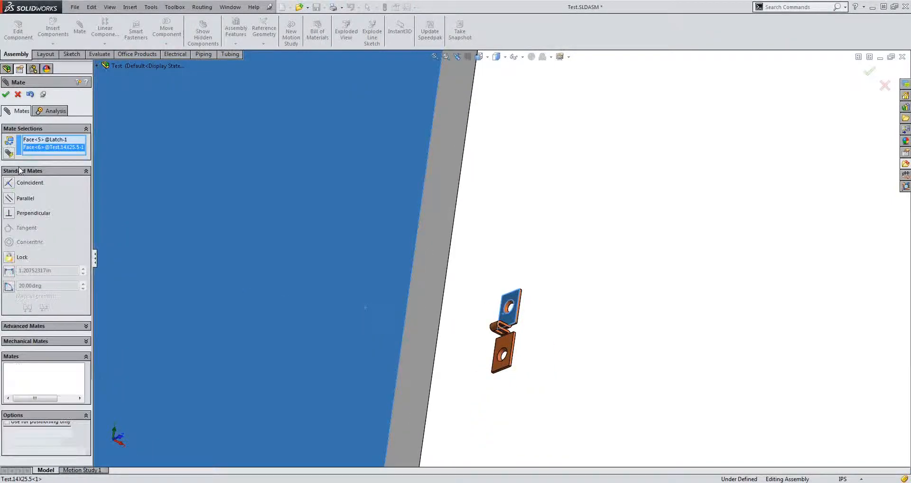
click(6, 95)
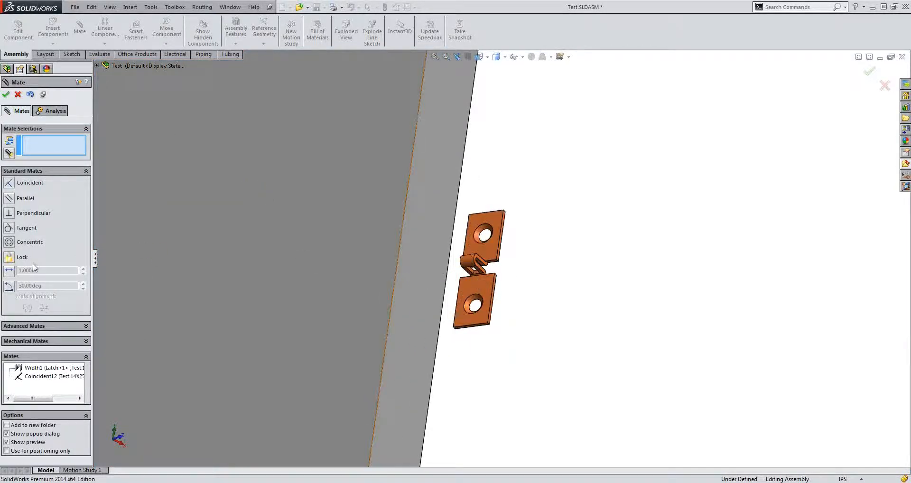
Expand the Latch in the graphics-area feature tree and pick its Front Plane as the first entity of a new mate
click(97, 66)
click(102, 67)
click(102, 66)
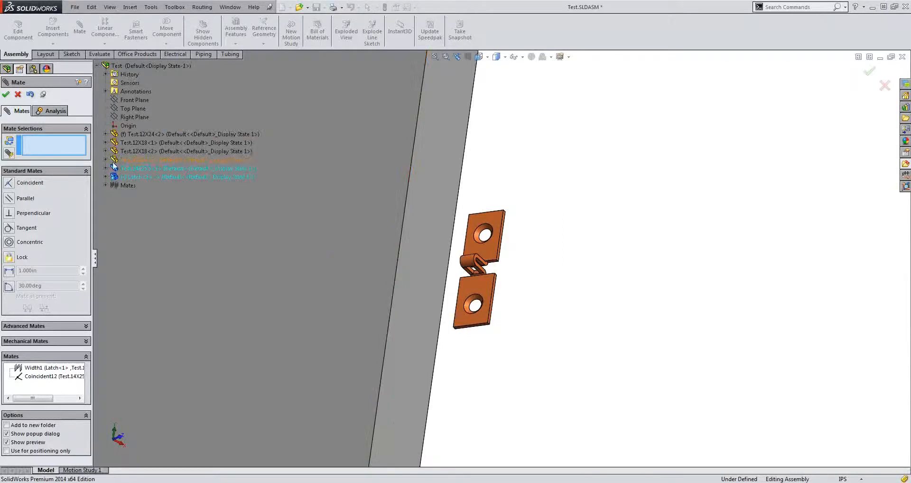
click(104, 179)
click(106, 177)
right_click(45, 143)
click(128, 145)
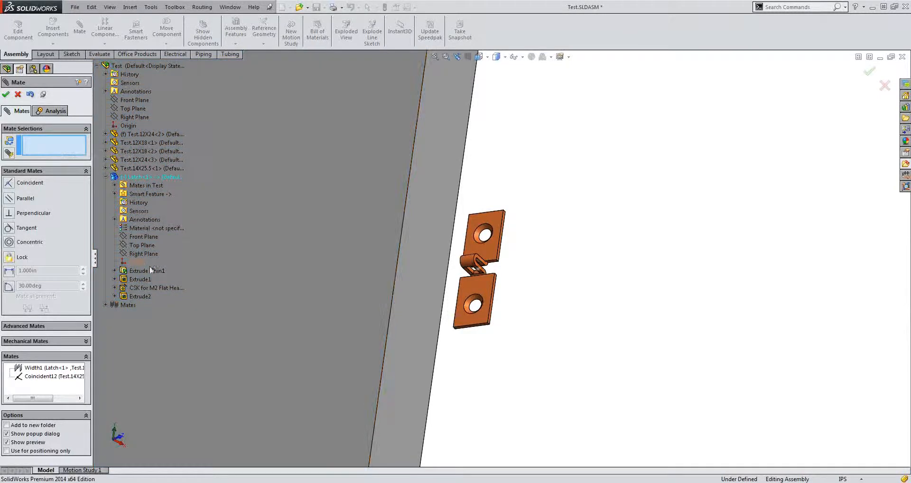
click(146, 237)
Add a 0.375 in distance mate from the Latch's Front Plane to the panel's narrow long side face, flipped to place the latch inward
click(8, 272)
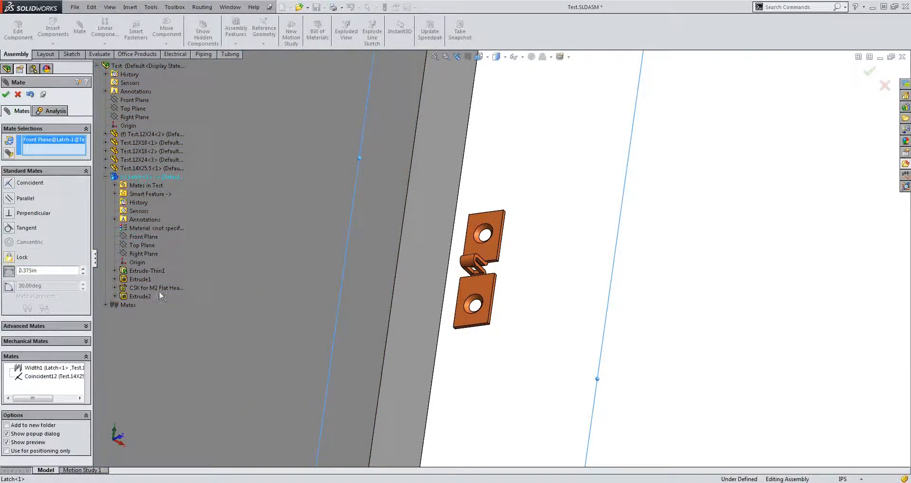
click(433, 283)
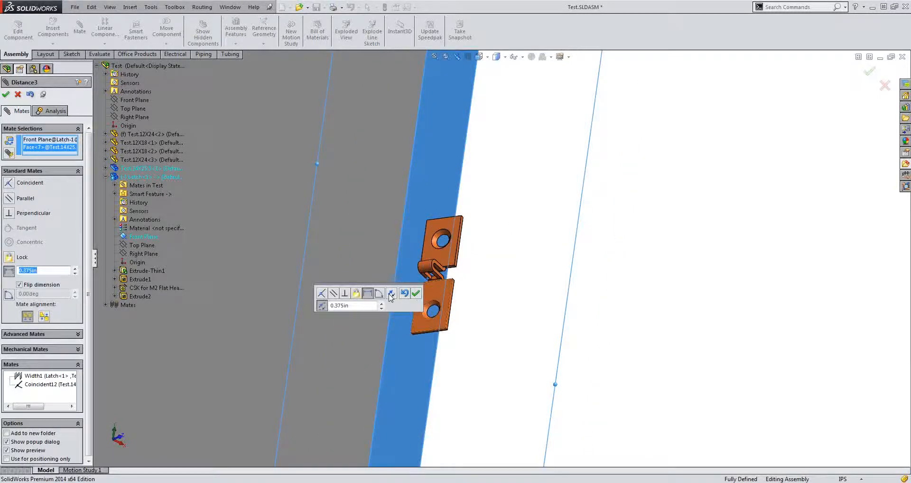
click(322, 306)
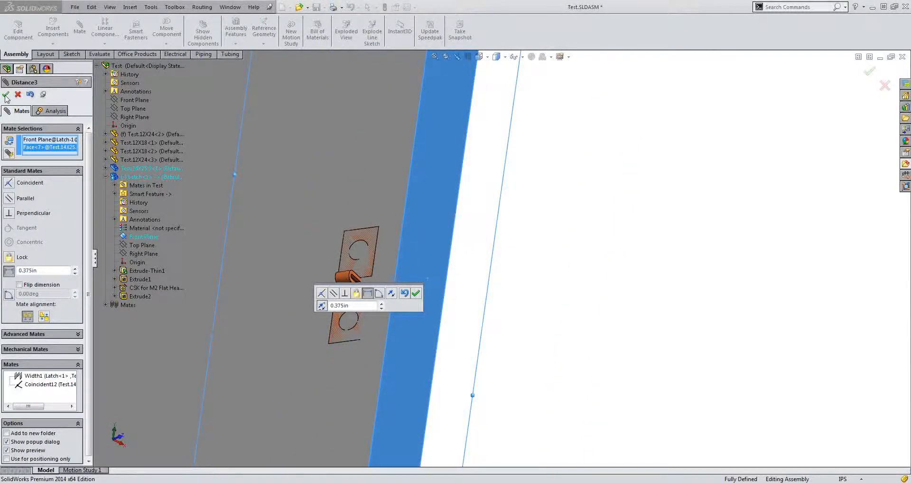
click(6, 96)
click(6, 97)
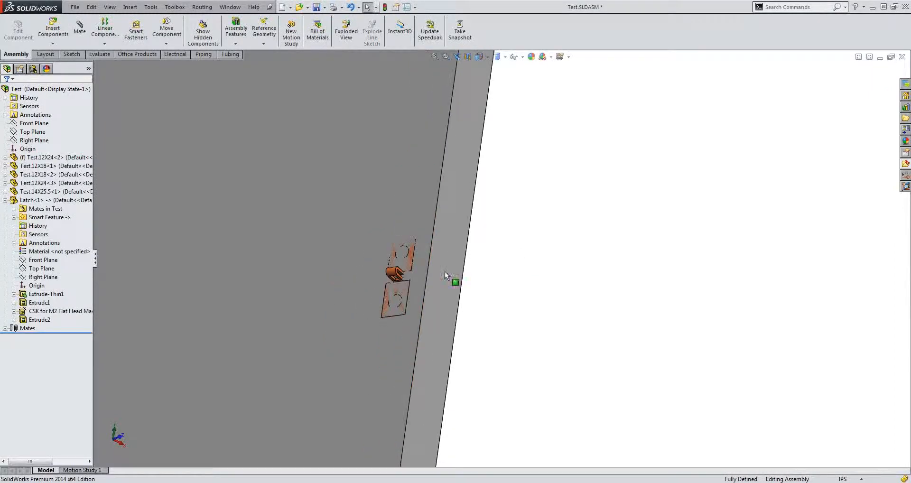
scroll(427, 266, down, 2)
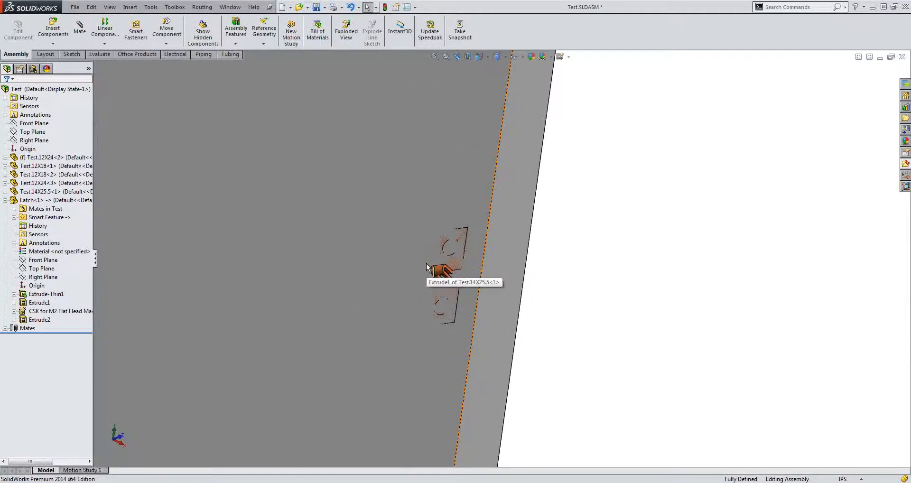
middle_drag(434, 260, 460, 258)
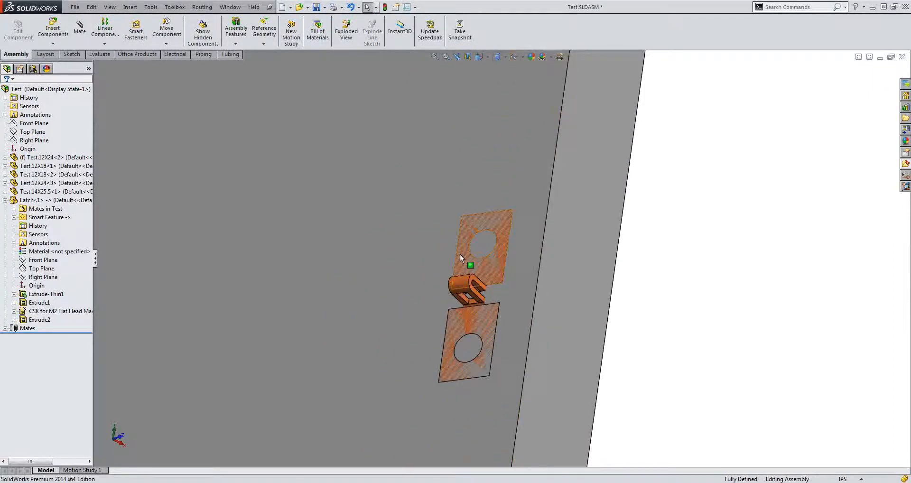
Insert the Latch's smart features with Cut-Extrude1 and both flat head screws, using the Test.14X25.5 panel's broad inner face as the reference
click(38, 201)
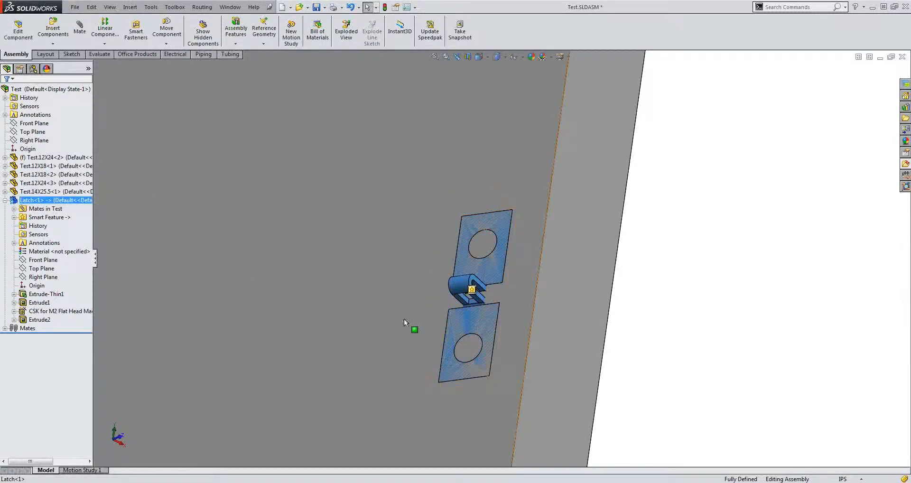
click(472, 289)
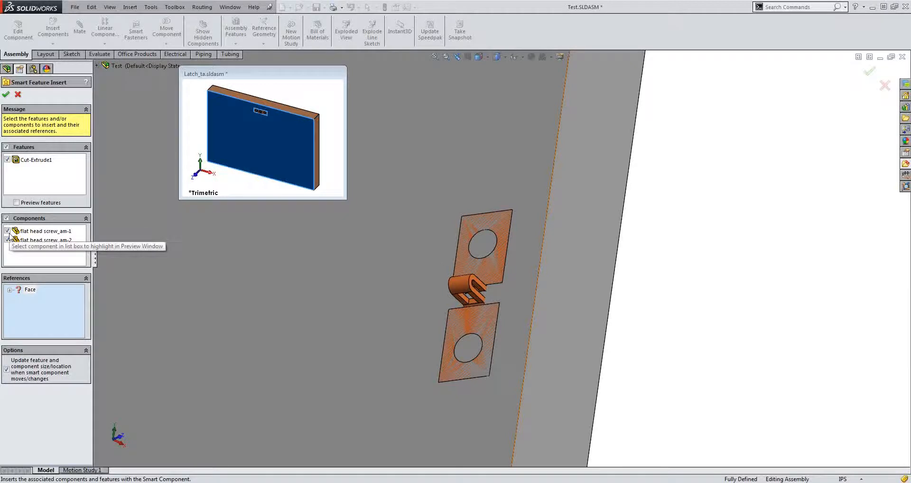
click(9, 290)
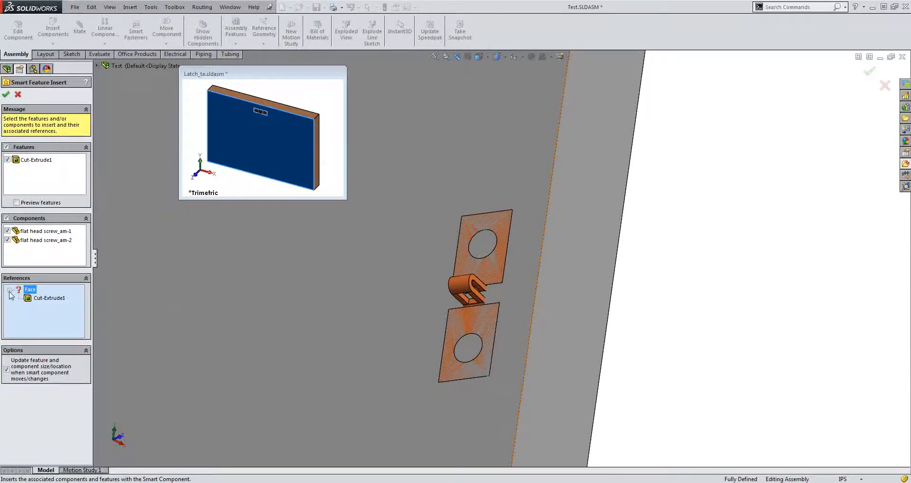
click(47, 298)
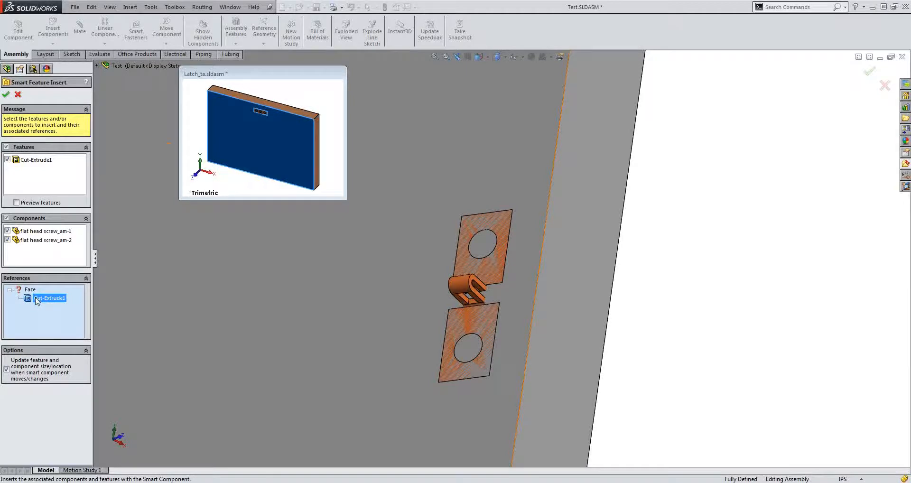
click(417, 293)
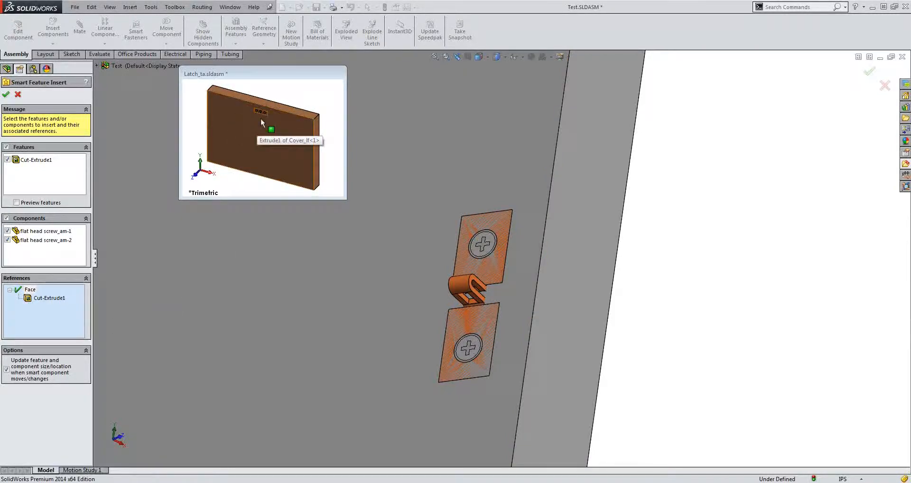
click(6, 95)
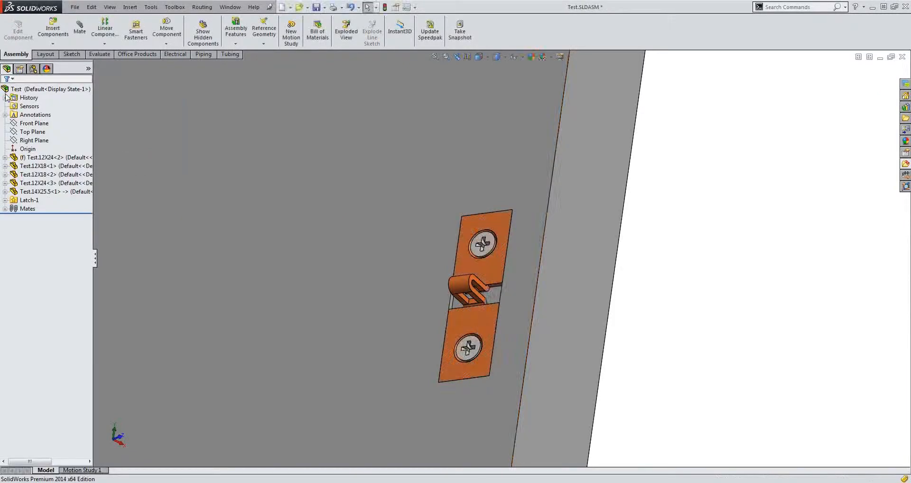
Expand the Latch-1 folder and its Features subfolder in the tree and examine the latch, the cut and the two screws
click(29, 201)
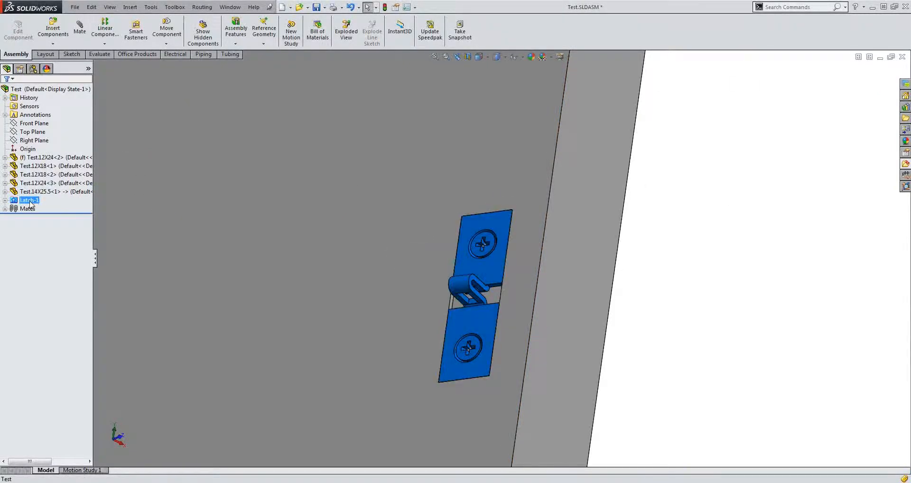
click(4, 200)
click(29, 209)
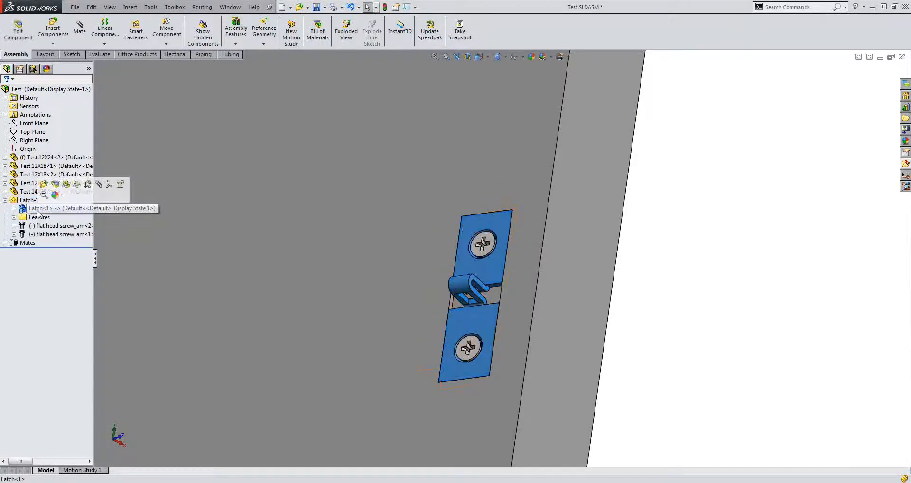
click(15, 217)
click(47, 234)
ctrl+click(51, 243)
click(620, 286)
Isolate the Test.14X25.5 panel to inspect the pocket behind the latch, and exit the isolated view
scroll(500, 264, up, 3)
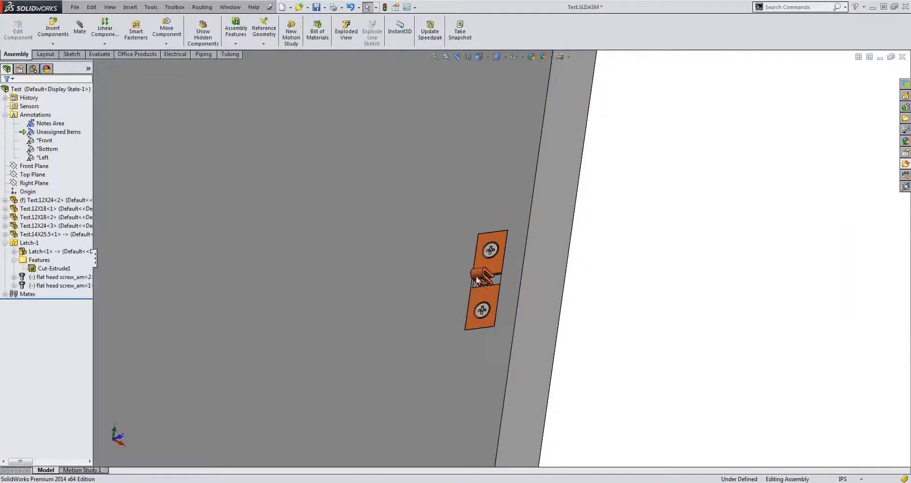
scroll(484, 280, down, 4)
right_click(511, 279)
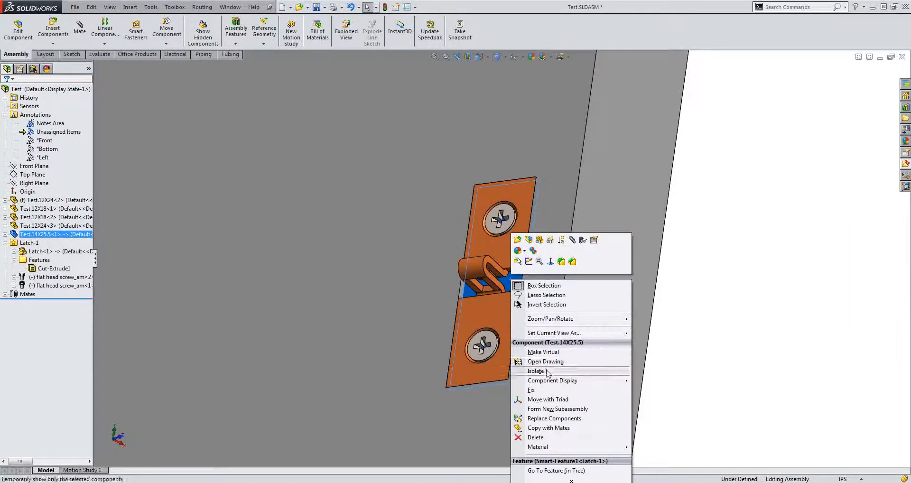
click(545, 372)
click(503, 275)
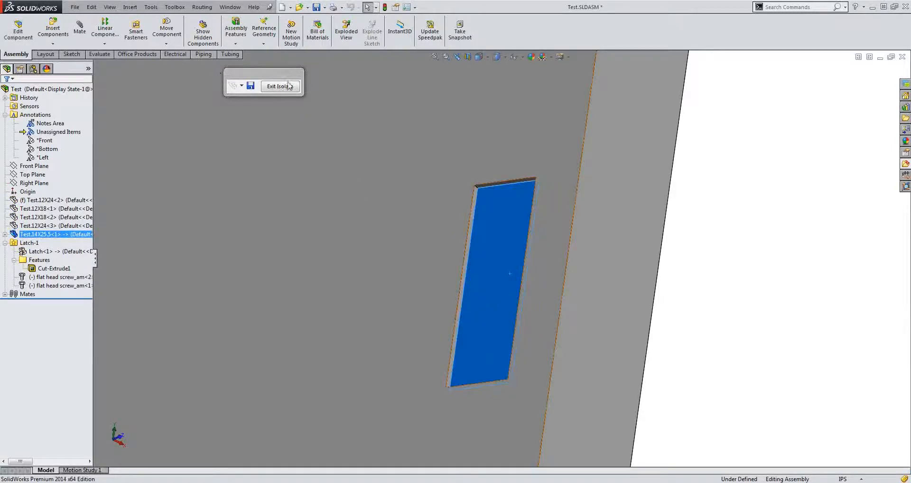
click(286, 86)
Open the Test.14X25.5 part on its own and examine the pocket belonging to its Smart-Feature1
right_click(531, 279)
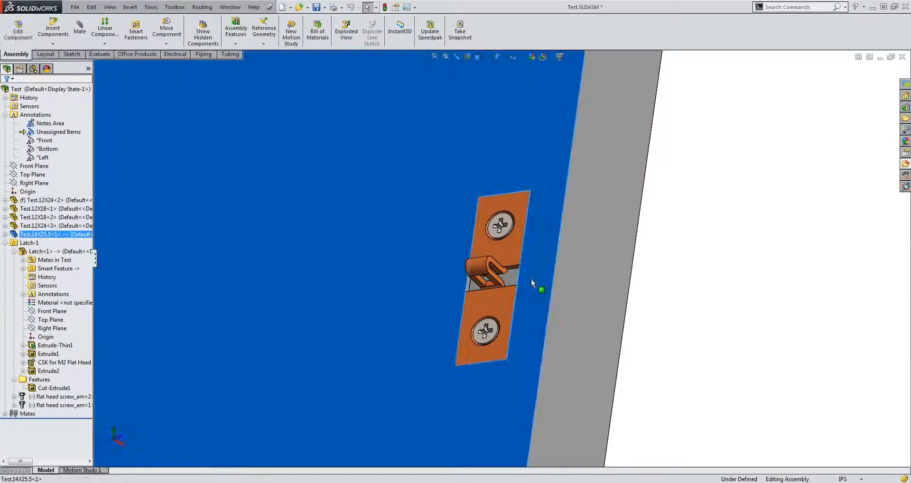
click(537, 241)
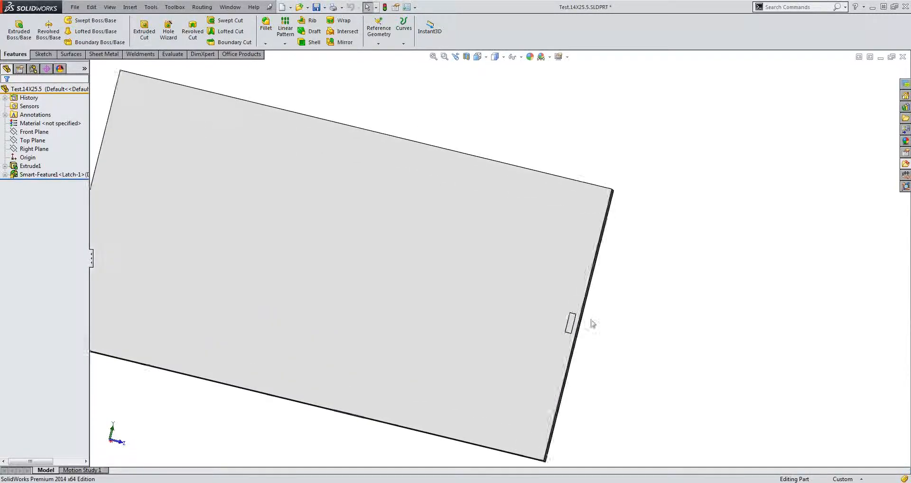
click(34, 174)
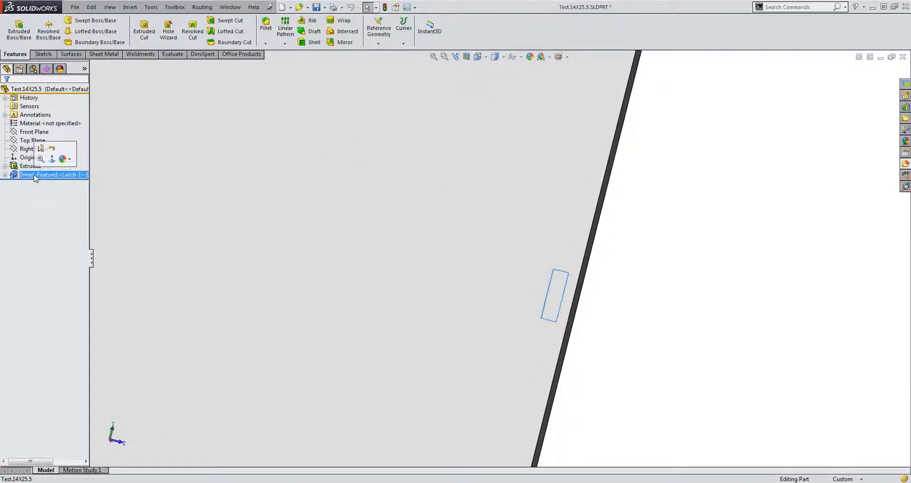
scroll(532, 274, down, 5)
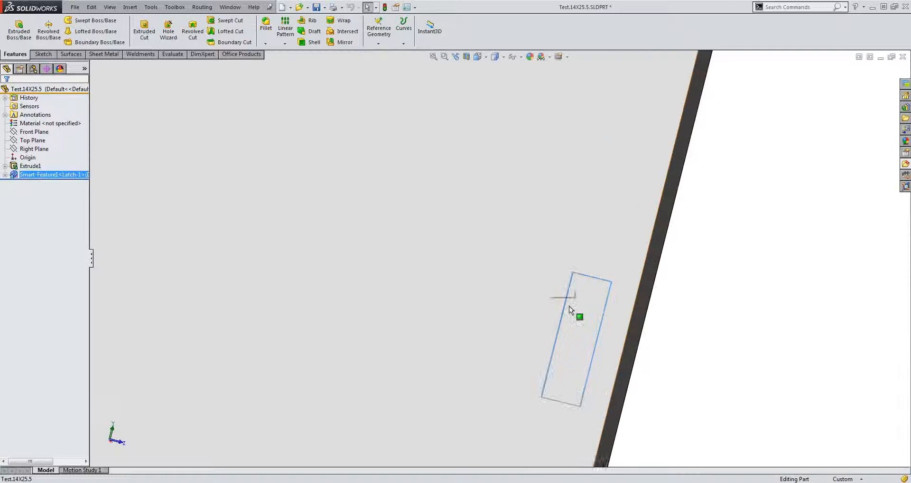
click(684, 322)
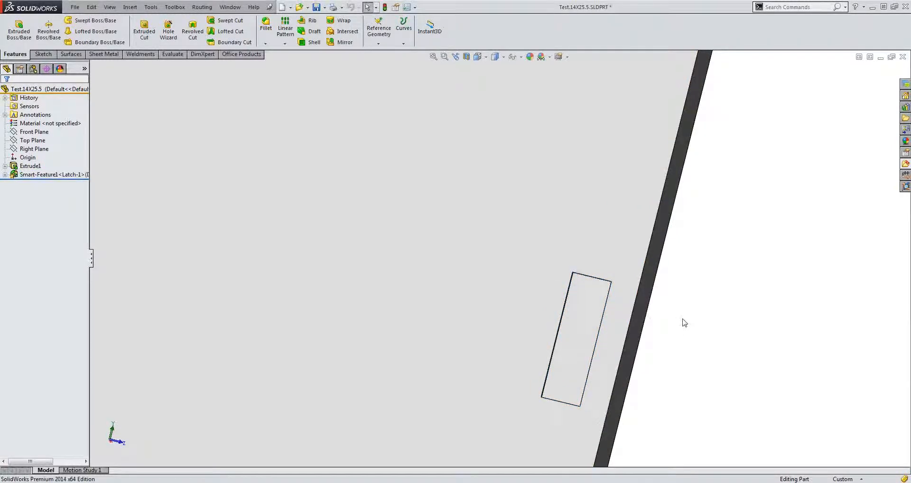
scroll(685, 319, up, 7)
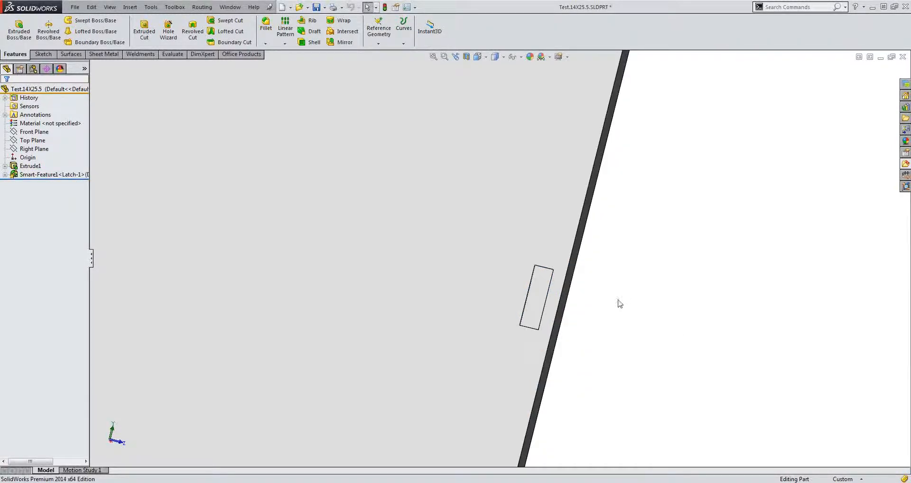
click(231, 7)
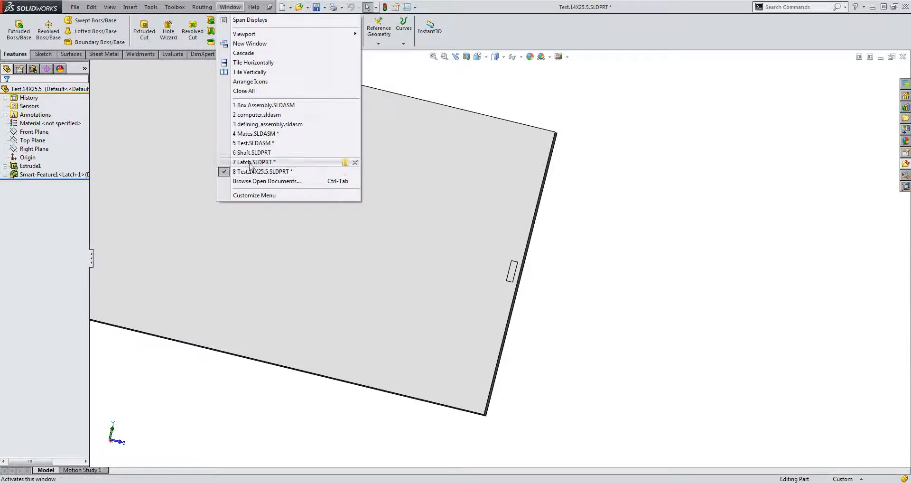
mouse_move(250, 164)
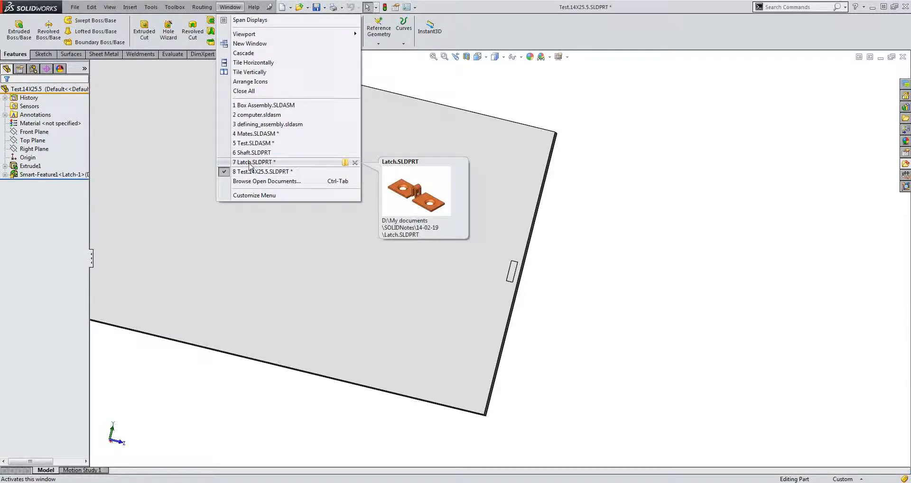
click(559, 264)
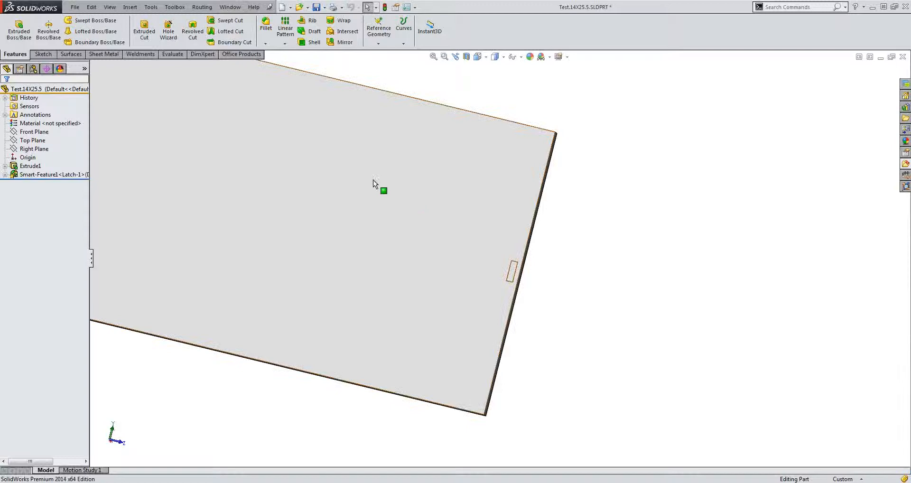
Switch to the defining_assembly document and examine the d_connector and its screws on the sheet metal part
click(230, 7)
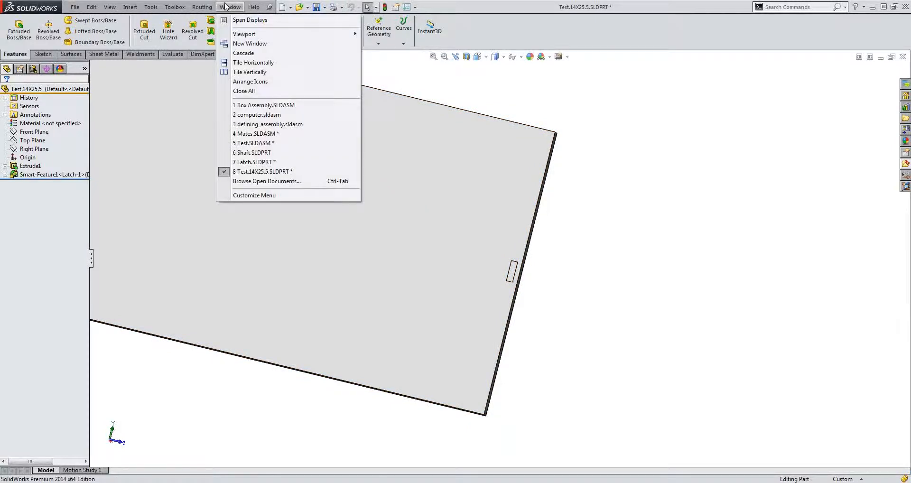
click(266, 126)
scroll(619, 276, up, 2)
scroll(565, 278, down, 2)
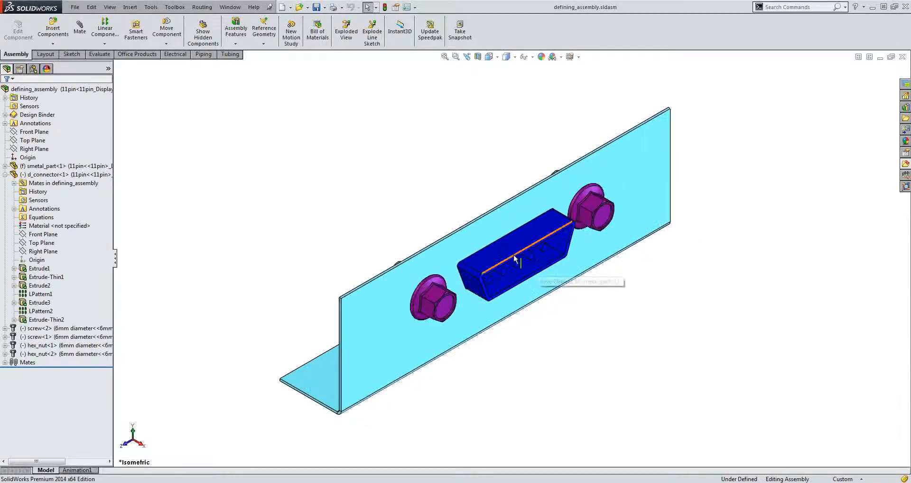
click(513, 252)
scroll(513, 253, up, 1)
mouse_move(513, 252)
middle_down()
mouse_move(589, 252)
mouse_move(511, 245)
middle_up()
scroll(499, 260, up, 2)
scroll(453, 280, down, 3)
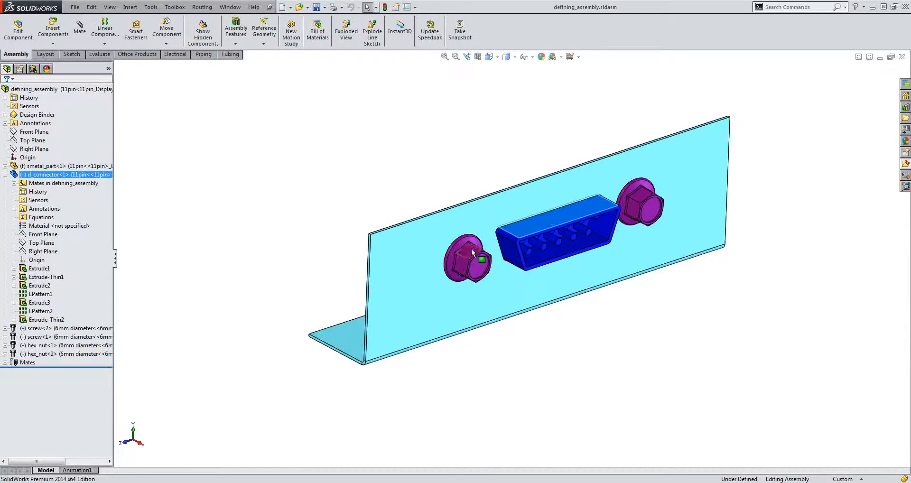
scroll(543, 241, down, 1)
Isolate the smetal_part to inspect its connector cutout and screw holes, and exit the isolated view
right_click(531, 202)
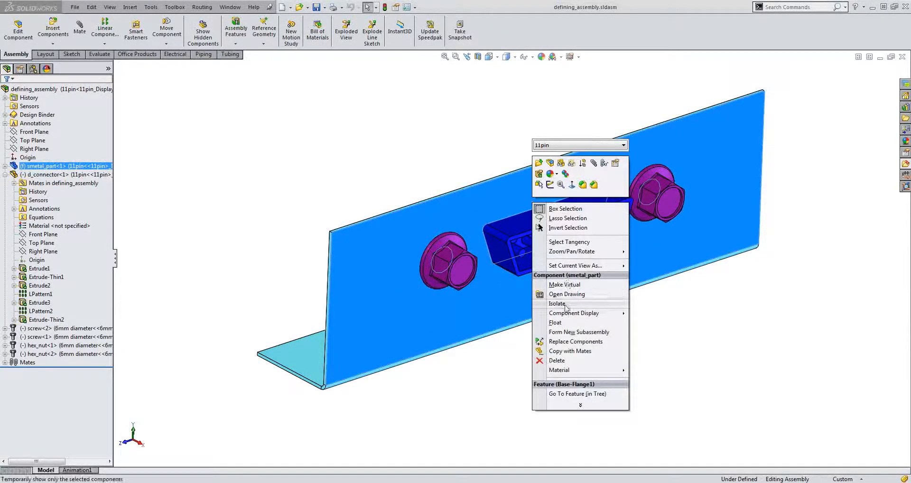
click(547, 257)
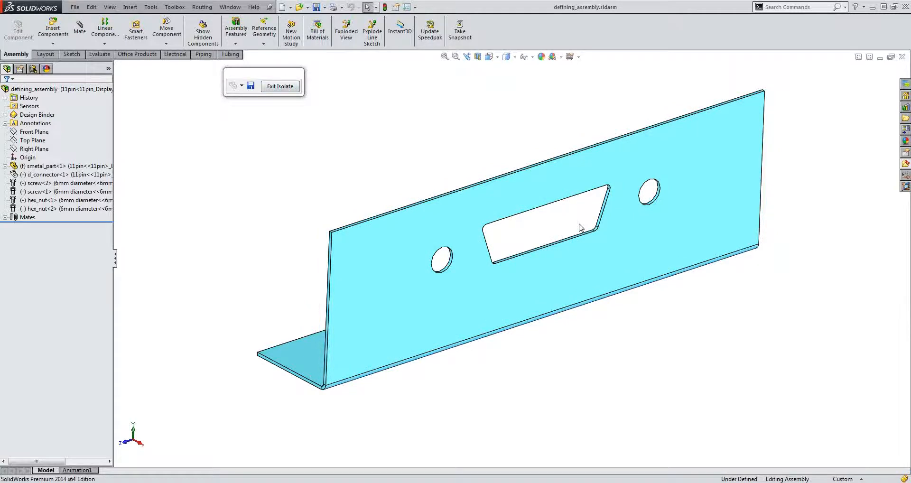
click(278, 88)
Inspect the d_connector and hex nuts from the rear of the sheet metal part, and return to the front side
scroll(501, 262, up, 2)
scroll(549, 247, down, 3)
middle_drag(510, 232, 602, 235)
click(602, 234)
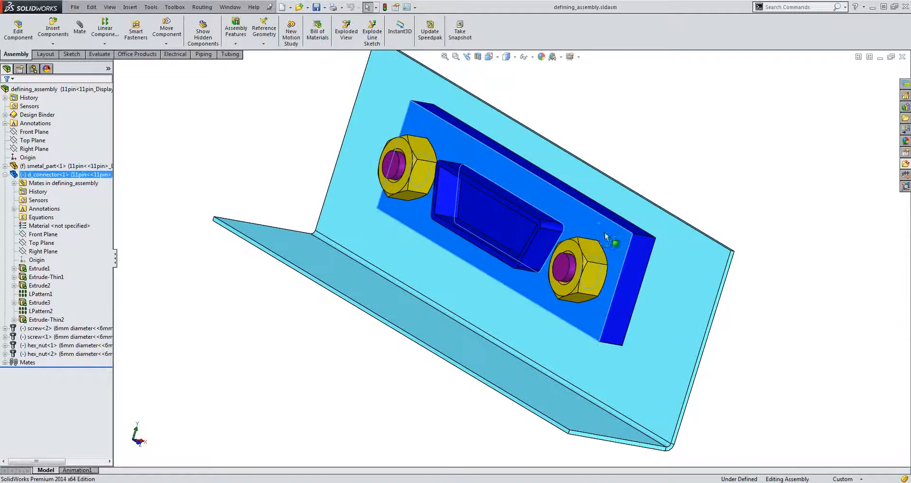
click(649, 253)
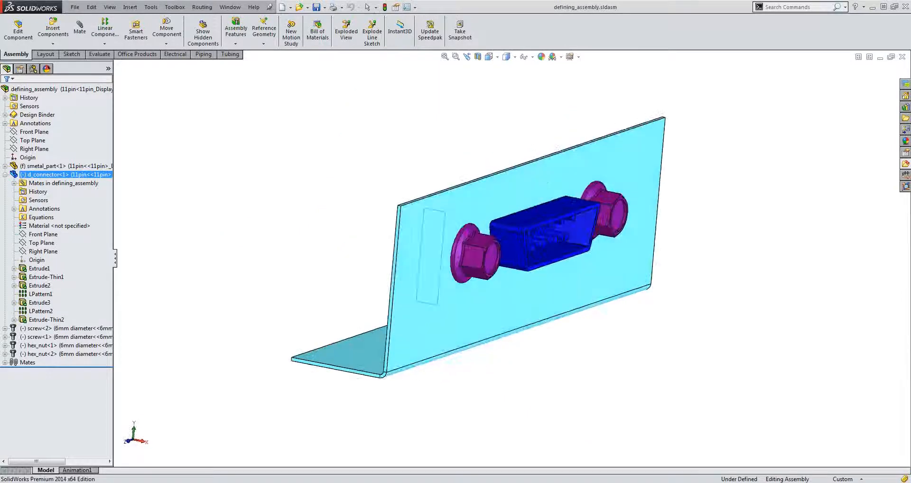
middle_drag(576, 240, 530, 256)
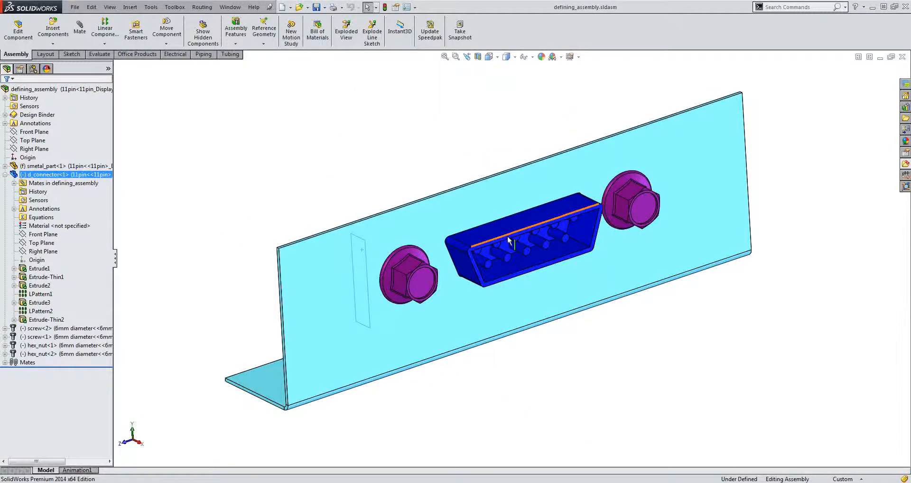
Open the d_connector part from the assembly in its own window
click(441, 171)
right_click(501, 230)
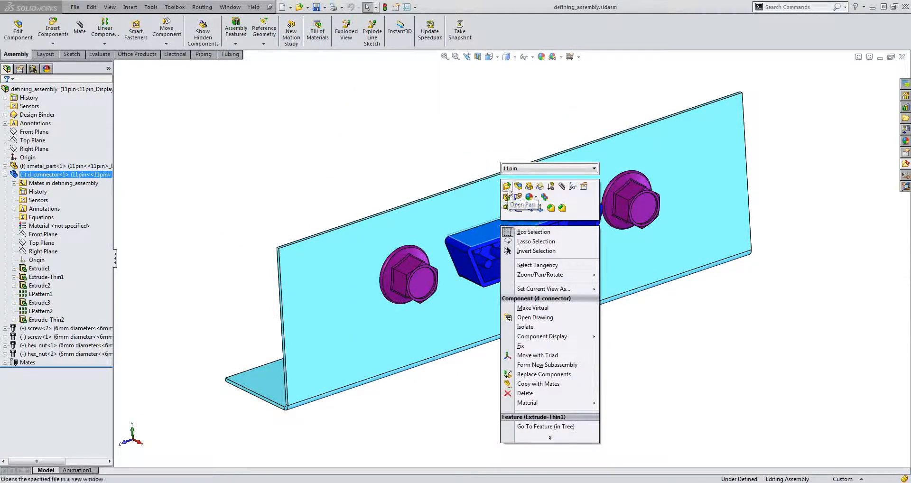
click(510, 193)
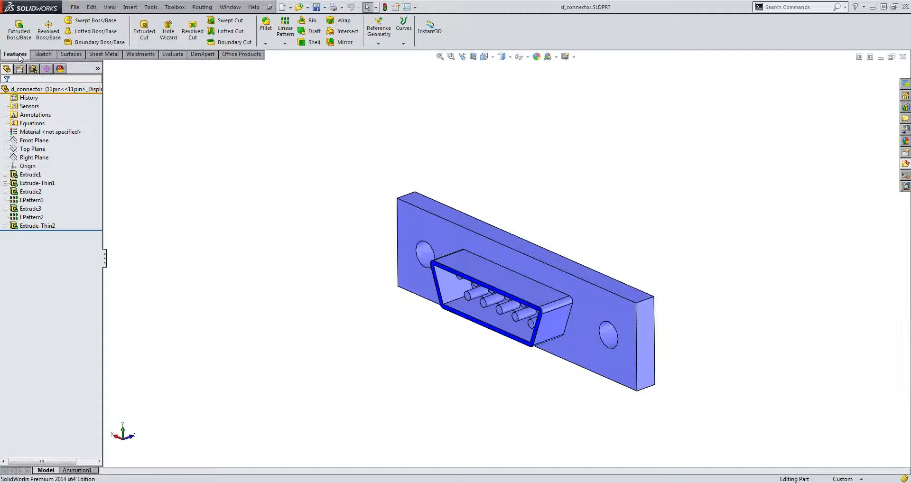
Add a mate reference to the d_connector with the front face of its mounting plate as primary entity, mate type Coincident
click(378, 42)
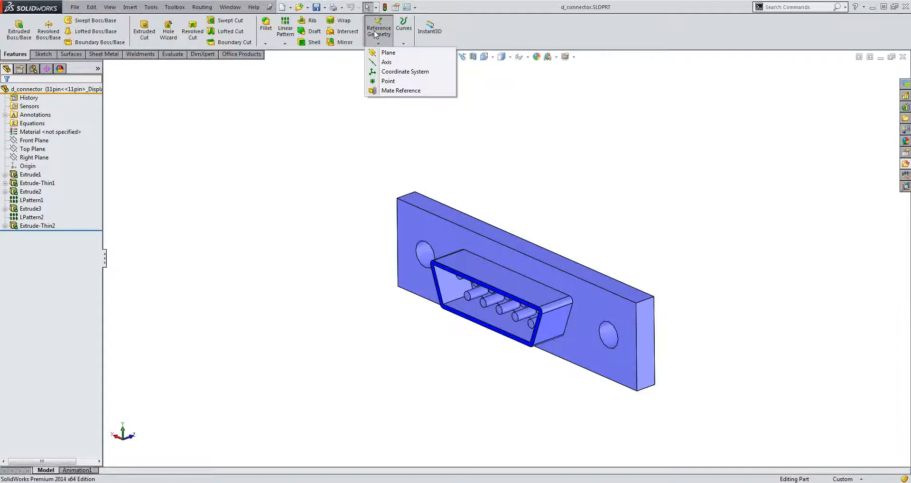
click(386, 91)
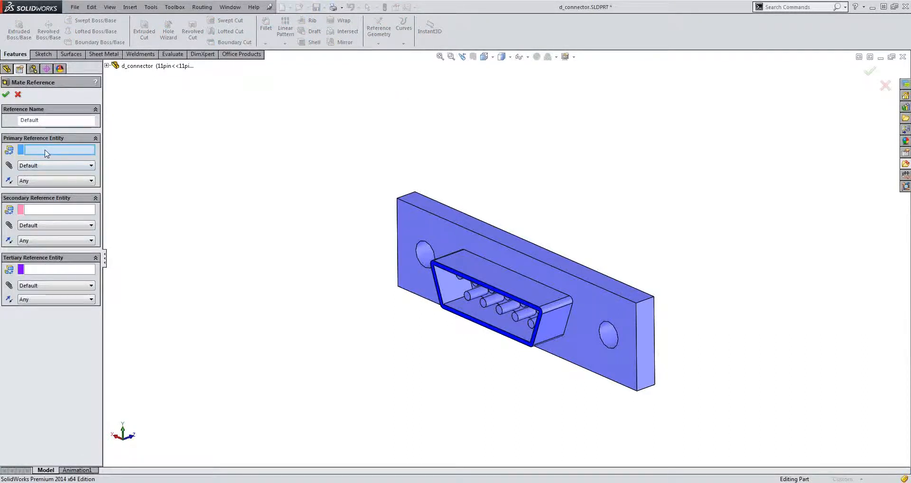
click(430, 224)
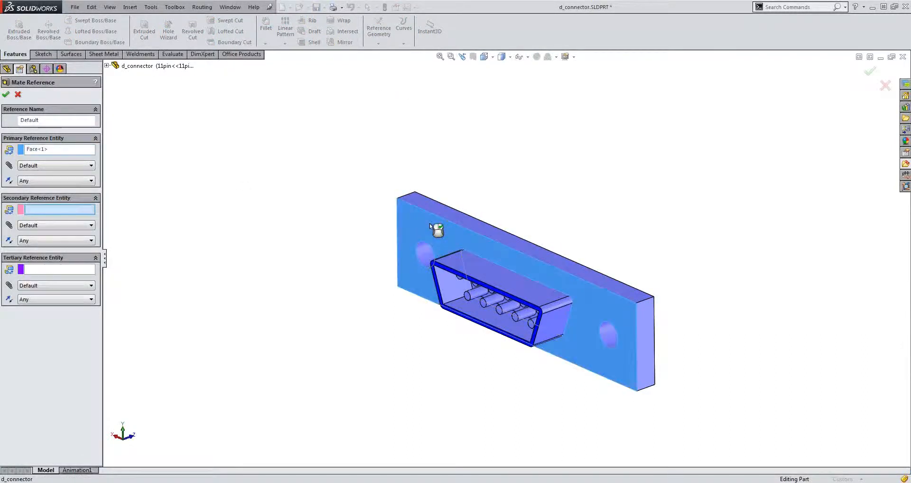
click(62, 166)
click(33, 177)
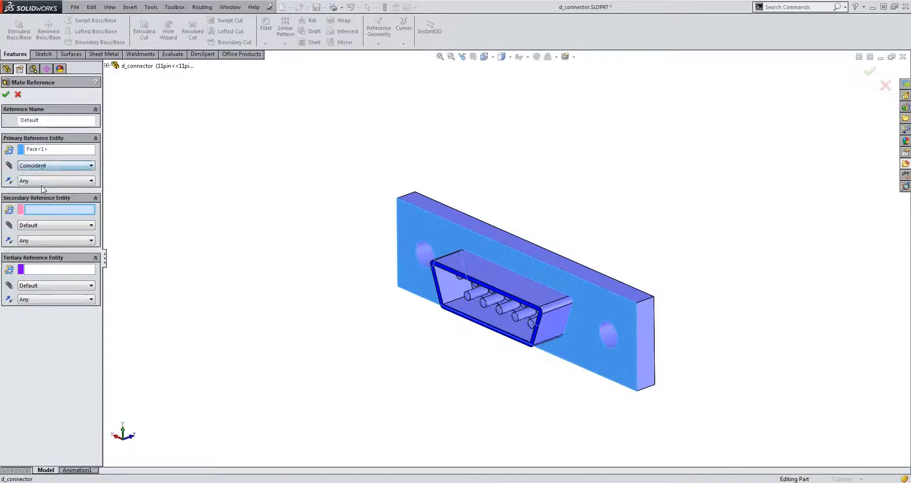
click(6, 95)
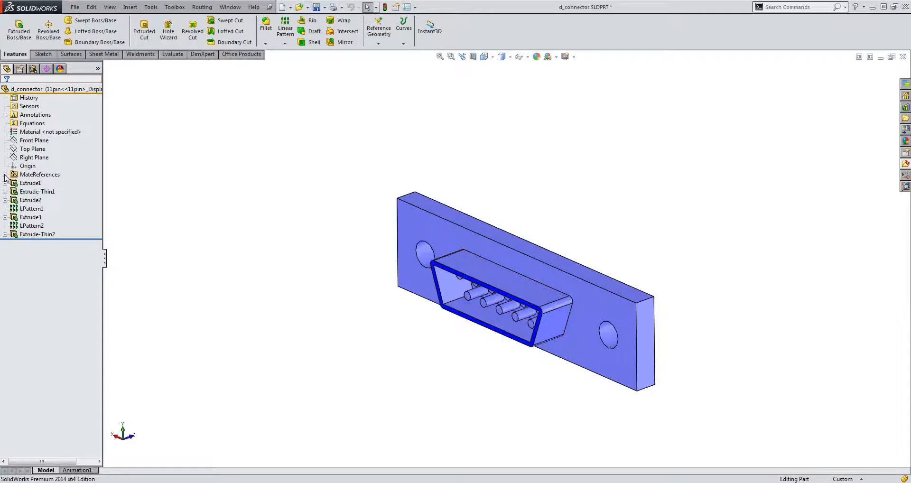
Check the new mate reference in the d_connector part's MateReferences folder
click(5, 175)
click(30, 175)
click(44, 183)
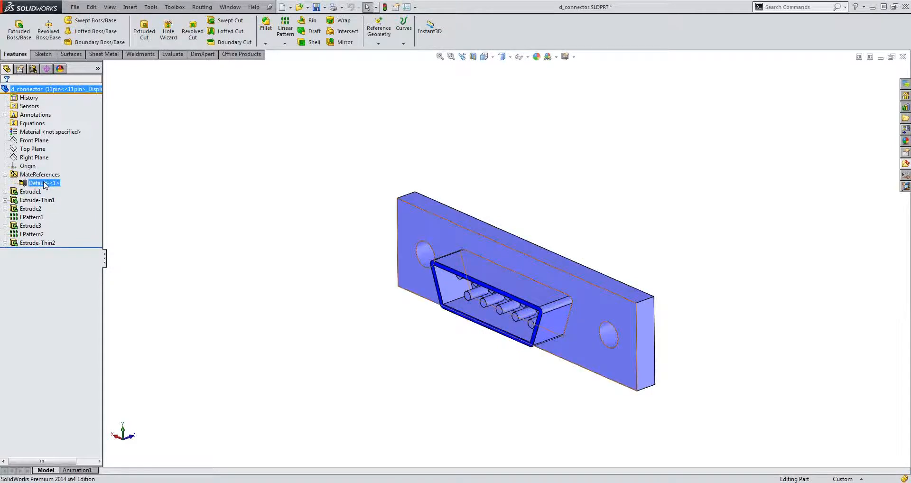
click(5, 174)
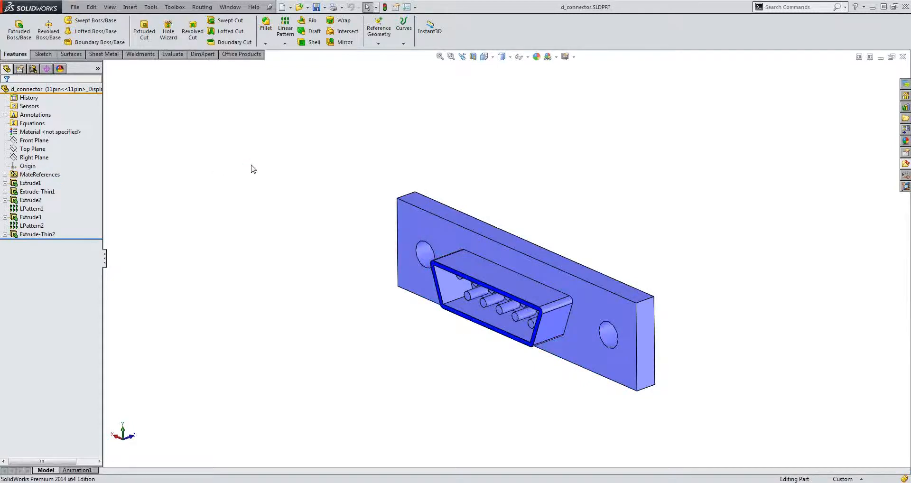
Switch to defining_assembly and start a Make Smart Component definition with the d_connector as the smart component
key(ctrl+Tab)
scroll(503, 246, up, 3)
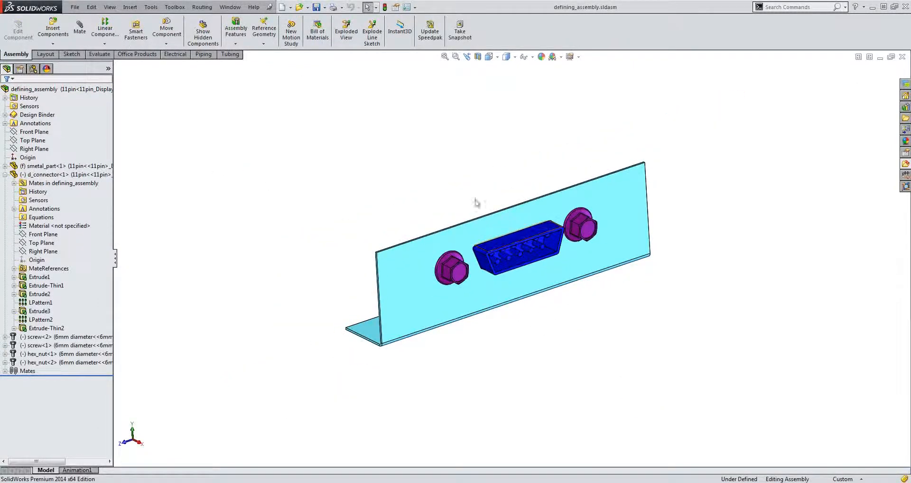
scroll(572, 229, down, 2)
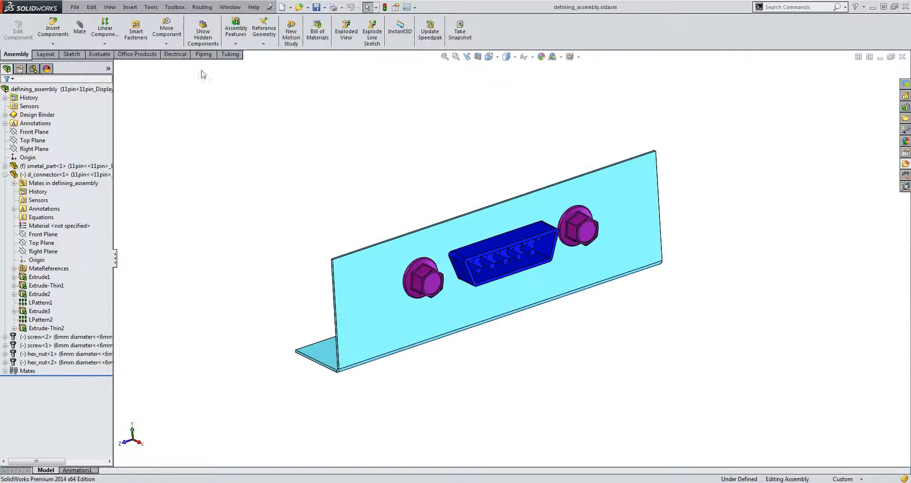
click(151, 7)
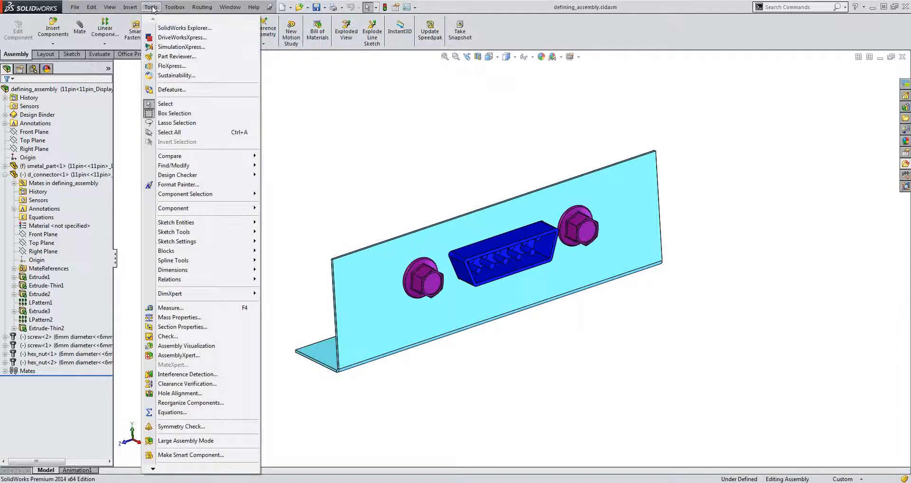
click(179, 456)
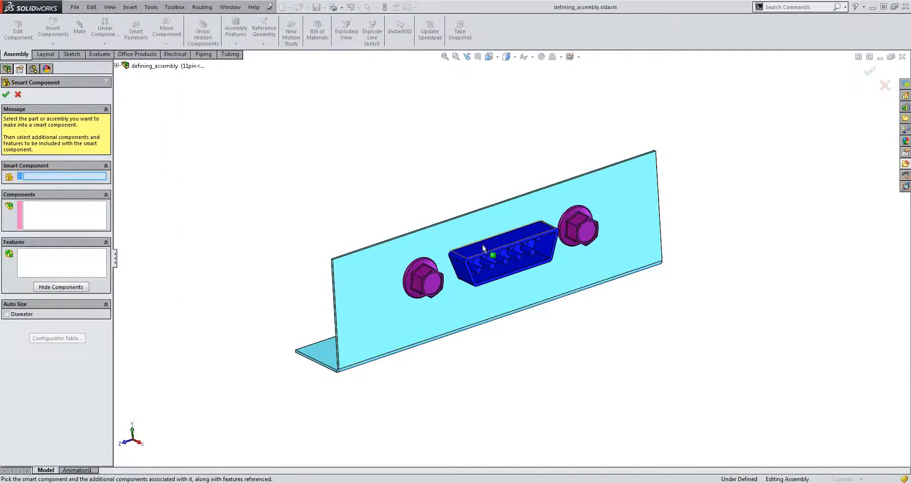
click(501, 252)
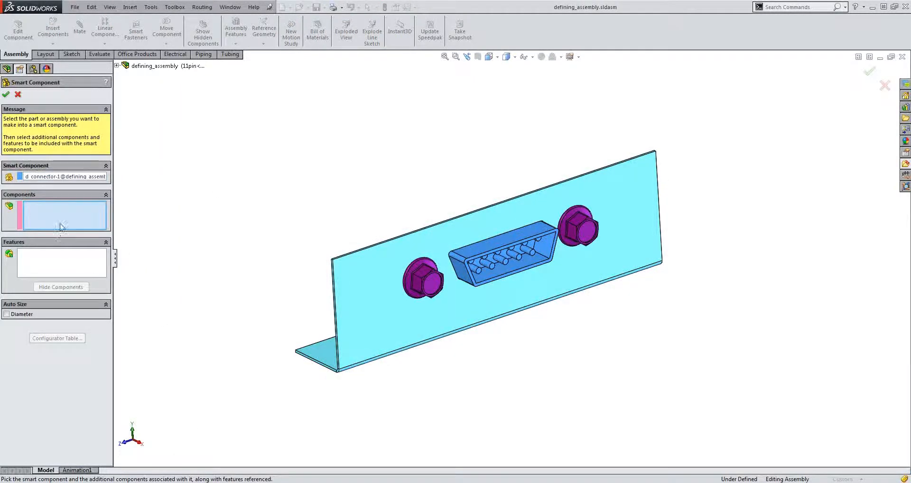
Add both screws and both hex nuts as associated components of the smart component
click(430, 282)
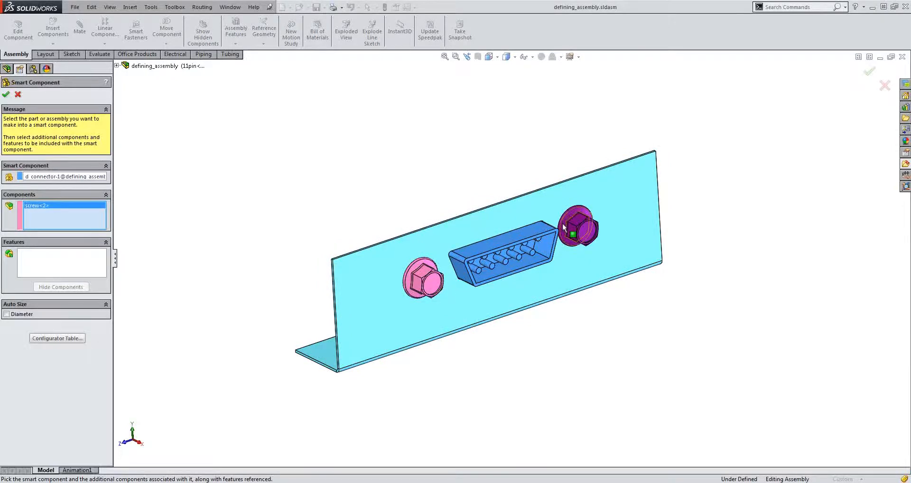
click(578, 227)
middle_drag(578, 227, 521, 263)
scroll(521, 263, down, 2)
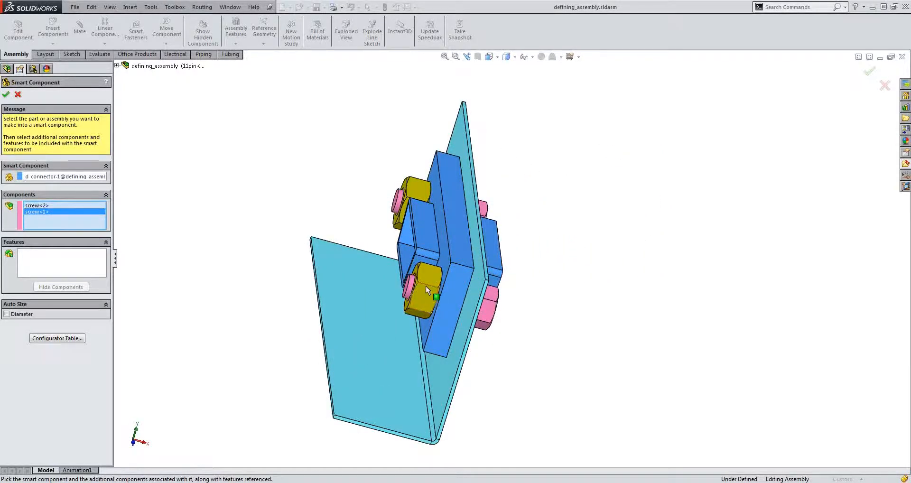
click(428, 286)
click(420, 192)
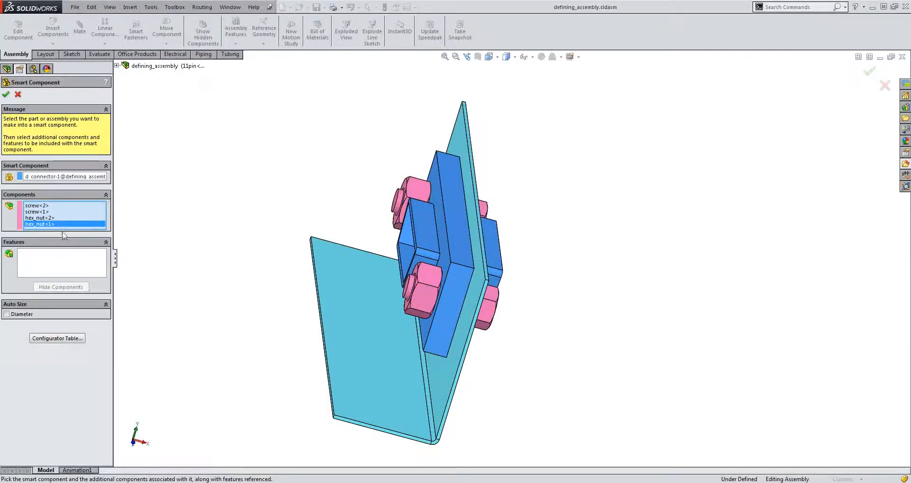
Include the sheet metal part's D Cutout and holes feature in the smart component and complete the definition
click(47, 265)
scroll(465, 251, up, 1)
middle_drag(465, 250, 491, 307)
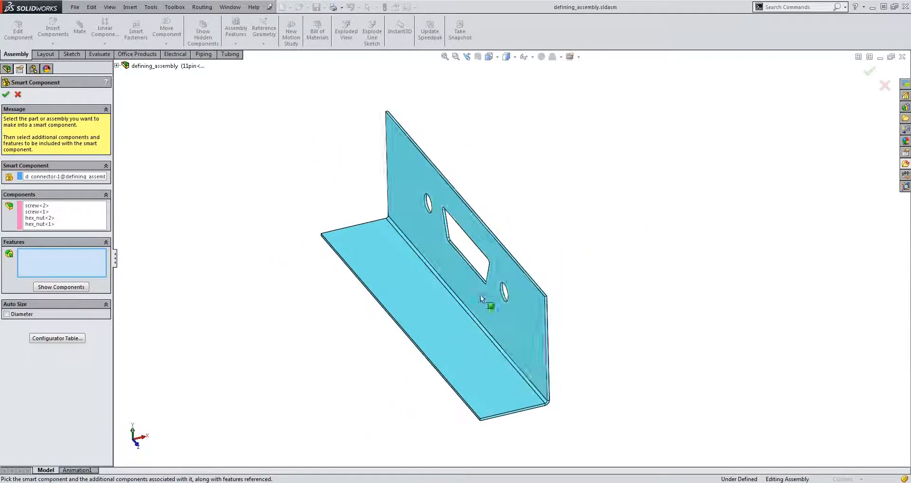
scroll(476, 273, down, 3)
scroll(452, 262, down, 3)
click(480, 259)
scroll(481, 259, up, 1)
middle_drag(480, 259, 529, 255)
scroll(528, 255, up, 2)
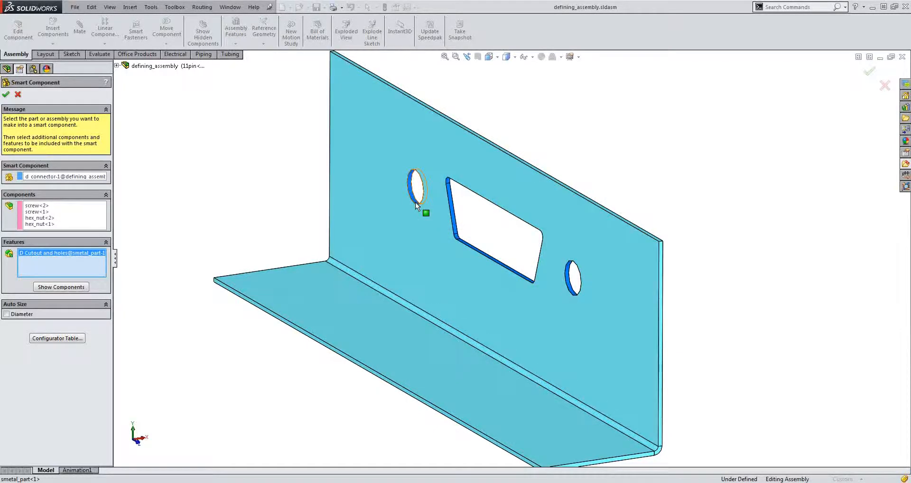
scroll(478, 250, up, 1)
mouse_move(478, 250)
middle_down()
mouse_move(496, 237)
mouse_move(477, 237)
middle_up()
scroll(494, 229, down, 1)
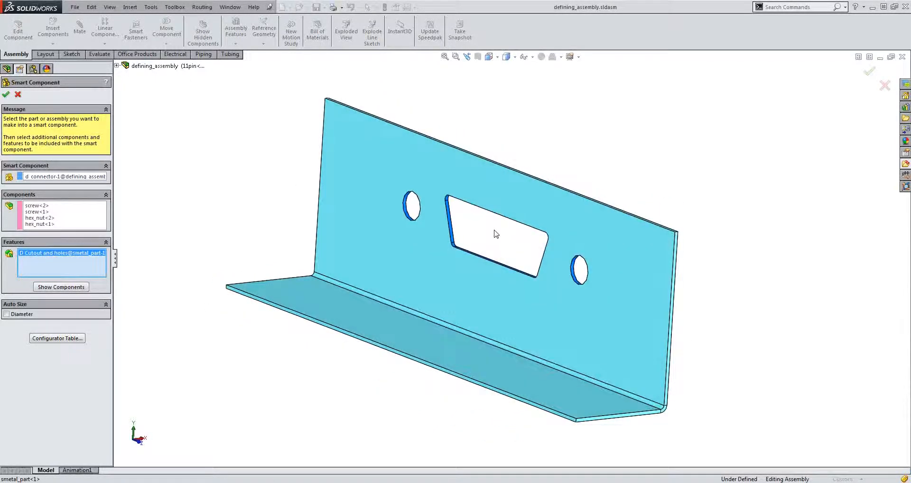
click(6, 96)
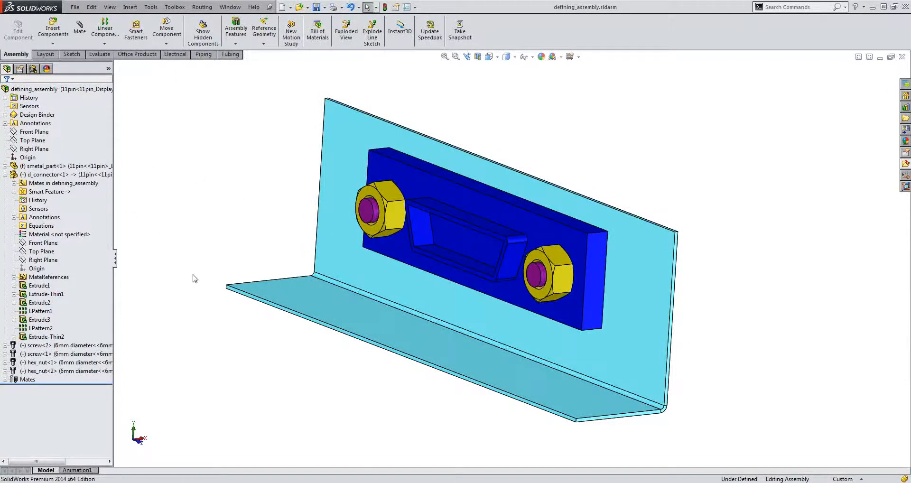
Examine the features, components and references stored in the d_connector's Smart Feature folder
click(27, 175)
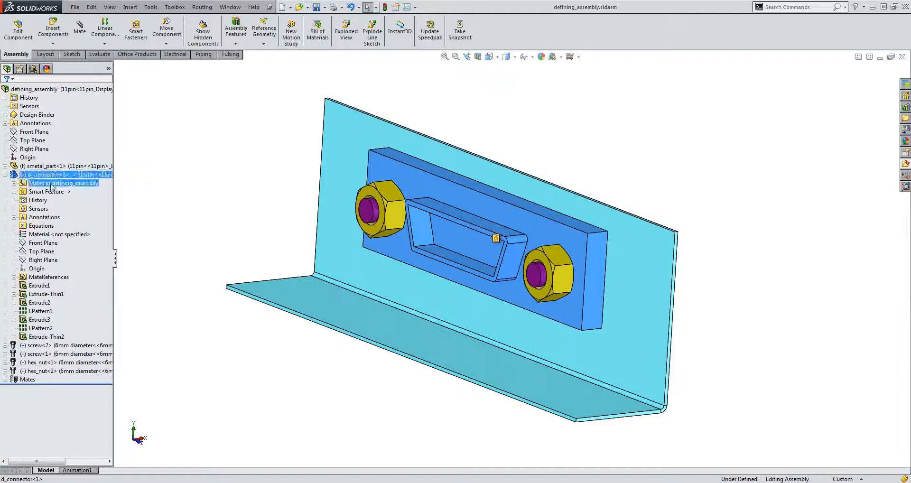
click(15, 191)
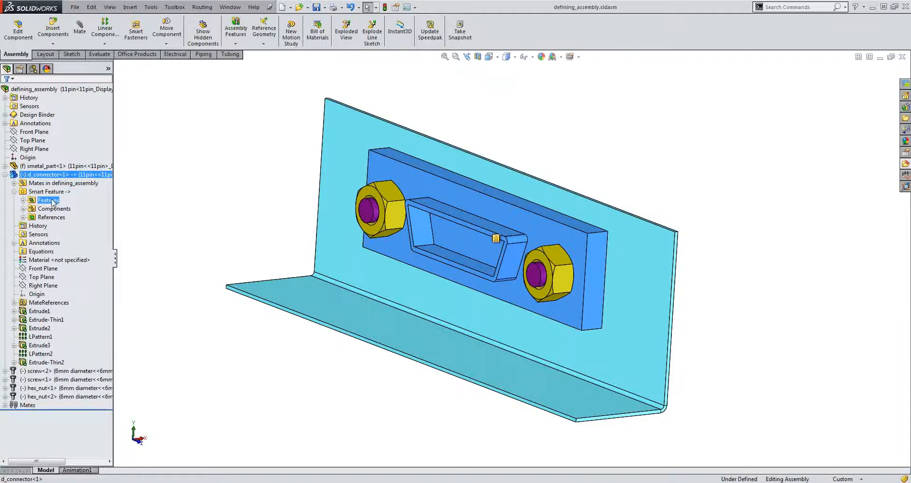
click(23, 200)
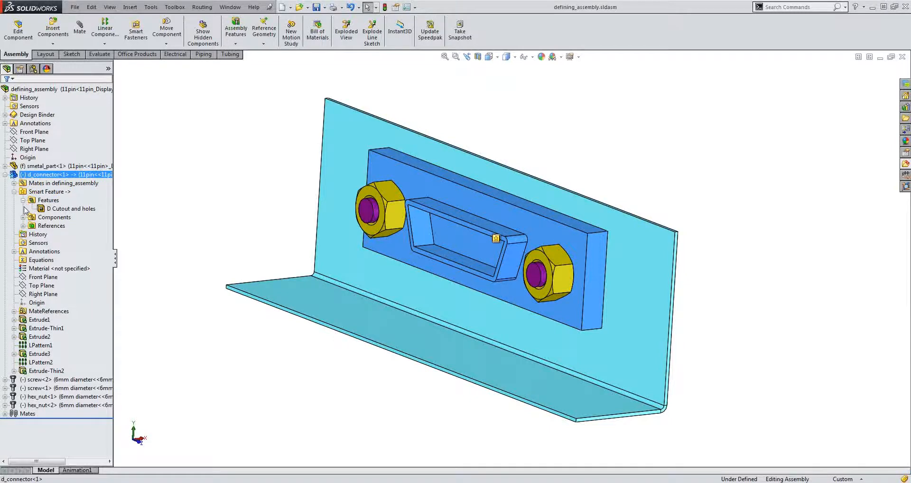
click(22, 217)
click(22, 260)
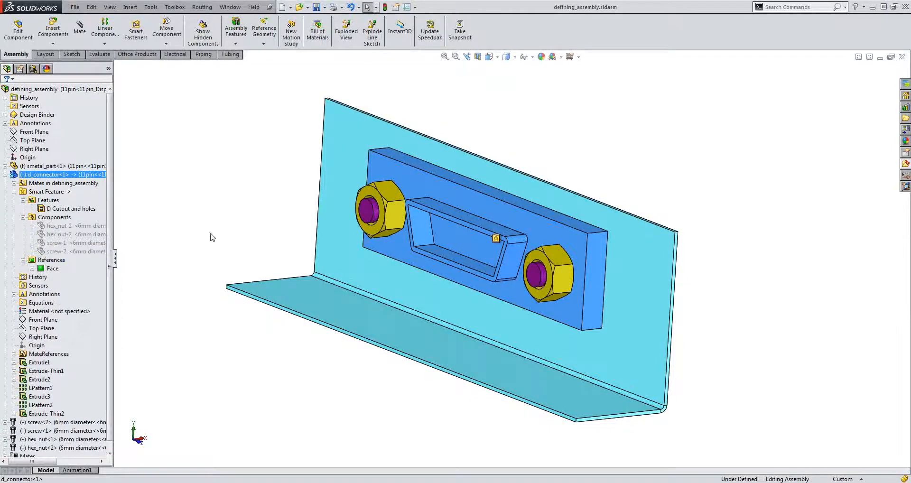
click(32, 261)
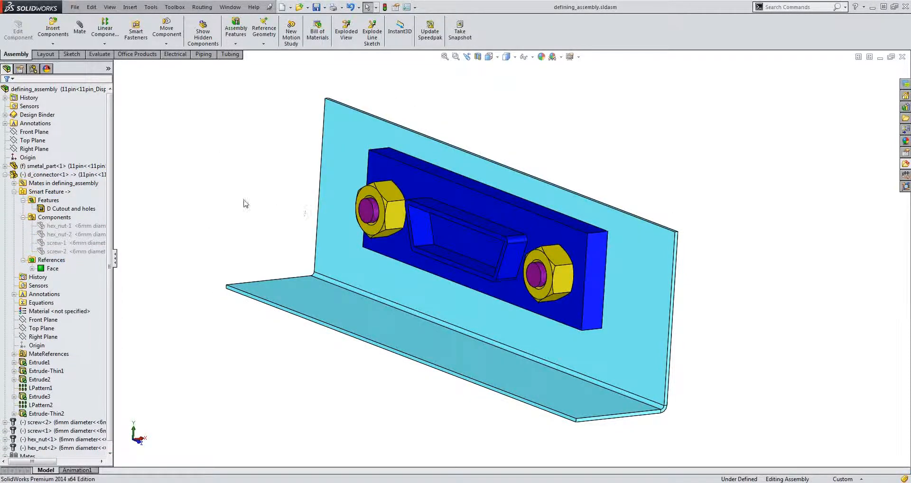
Switch to the computer assembly window
click(230, 7)
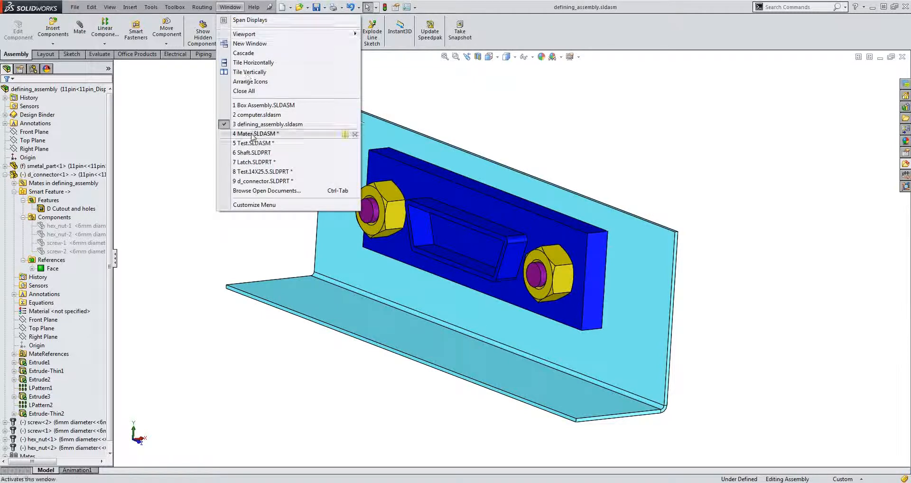
click(266, 143)
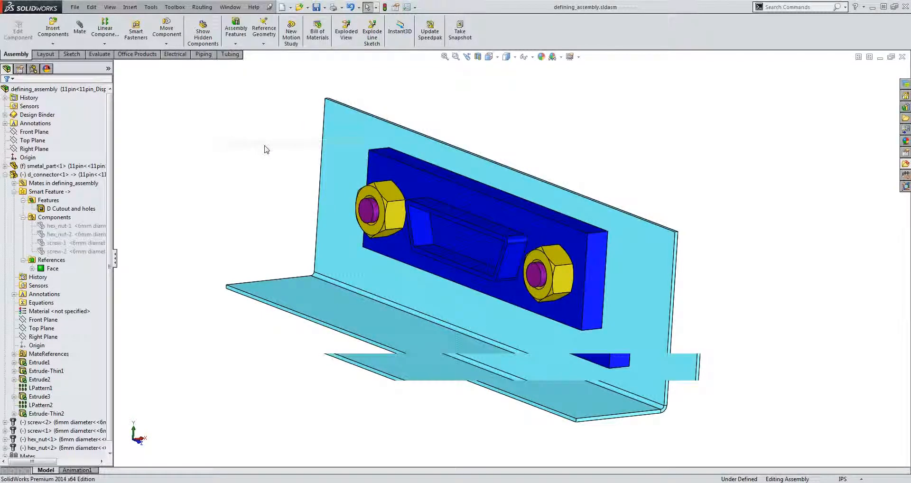
click(230, 7)
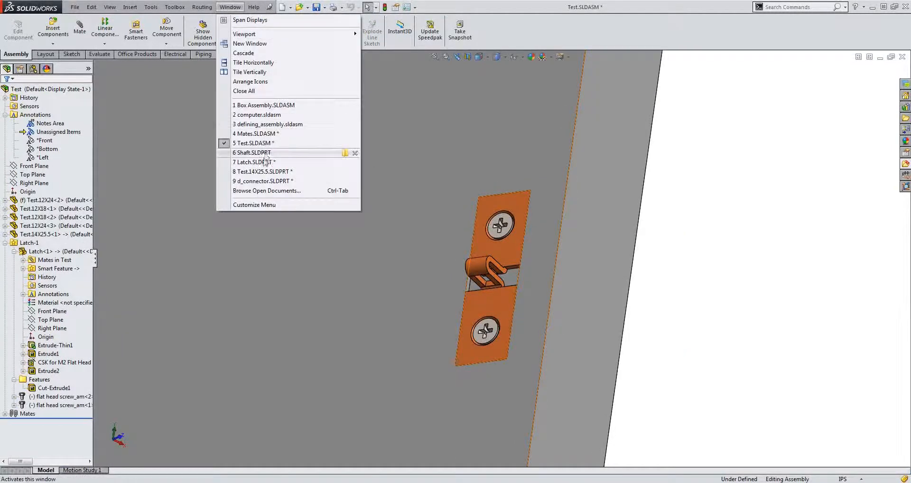
click(256, 115)
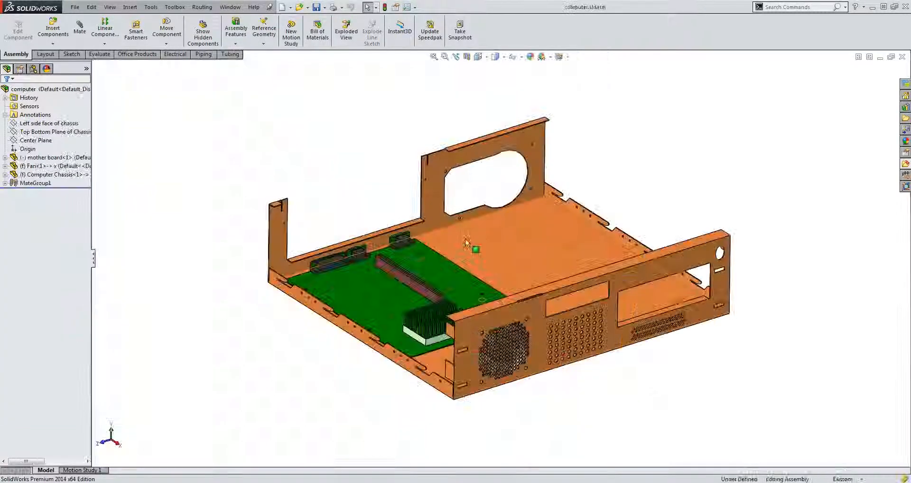
Hide the mother board to expose the chassis's low rear wall
scroll(435, 278, down, 3)
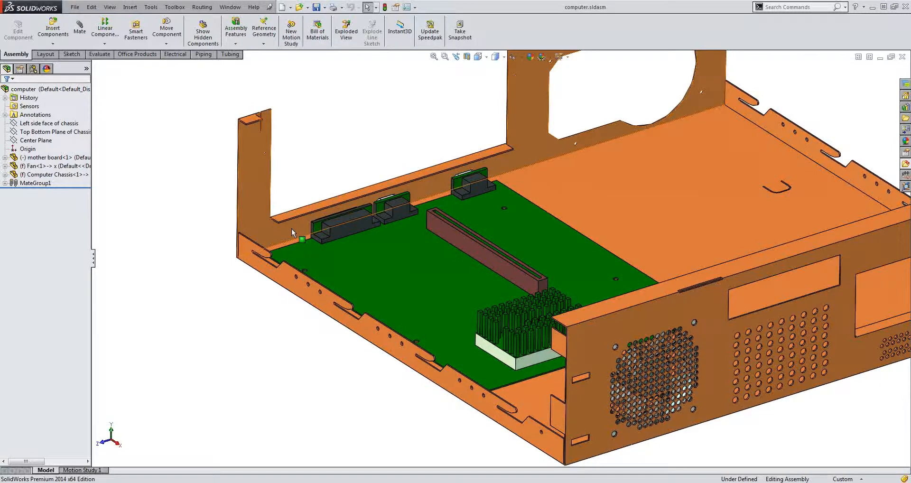
right_click(413, 280)
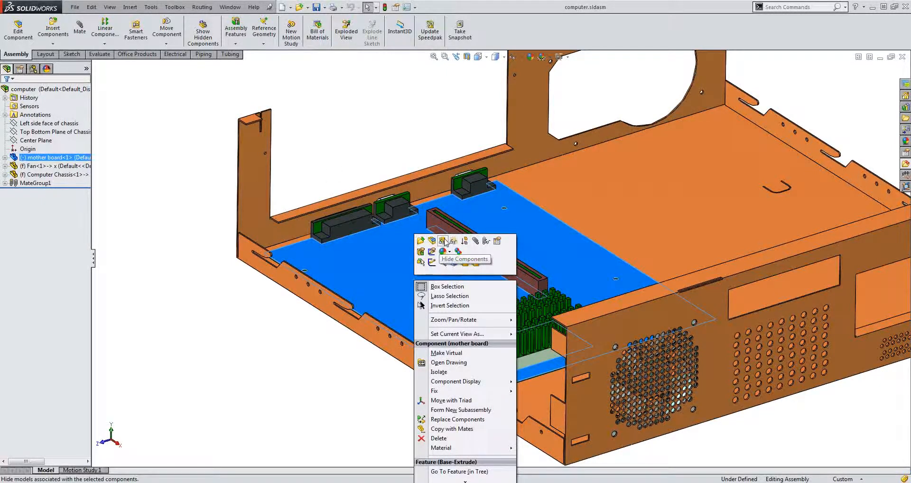
click(442, 241)
scroll(317, 258, down, 3)
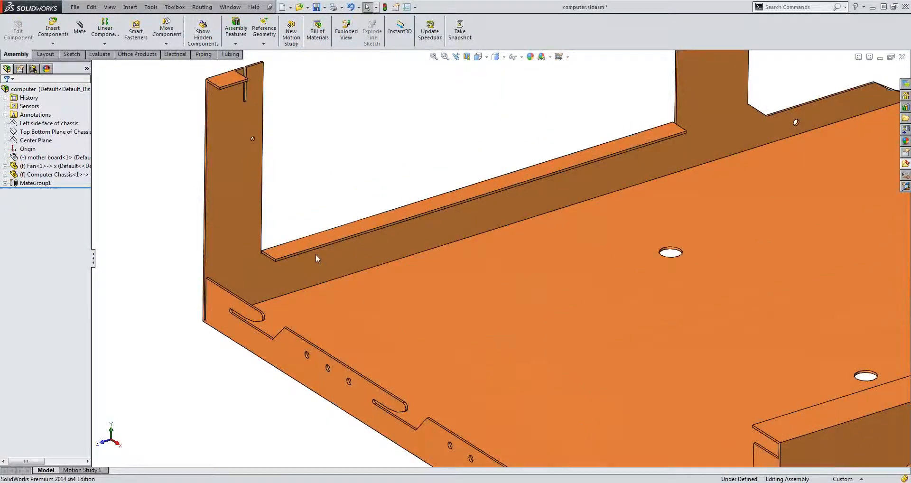
Insert the d_connector against the inner face of the chassis's low rear wall and accept its coincident mate
click(53, 38)
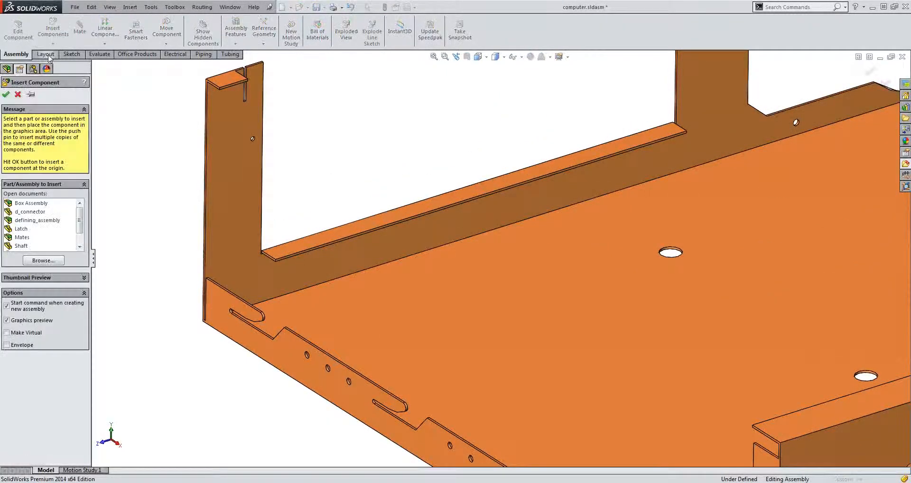
click(29, 213)
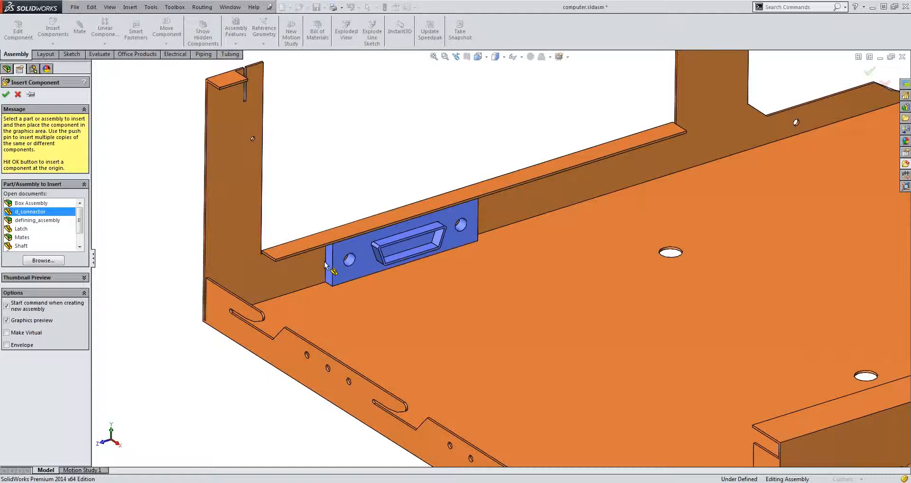
click(324, 262)
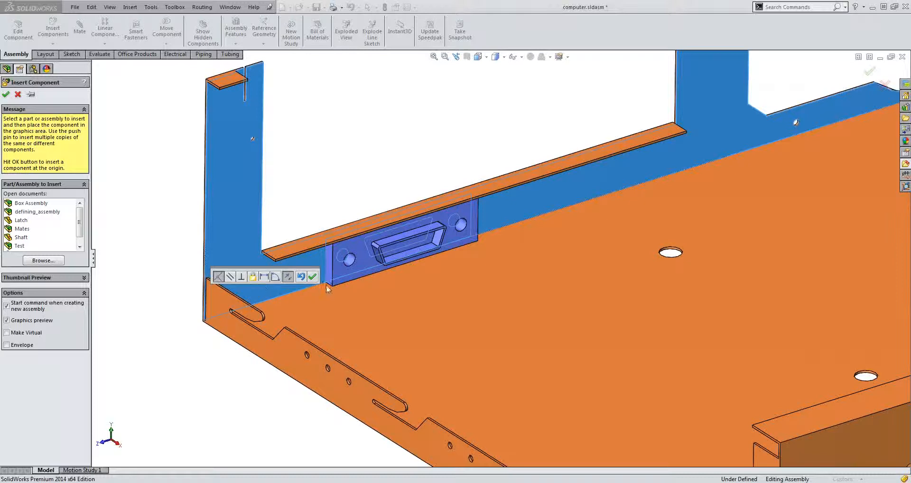
click(312, 276)
Start inserting the d_connector's smart features, agreeing to save the smart feature changes
scroll(365, 239, down, 1)
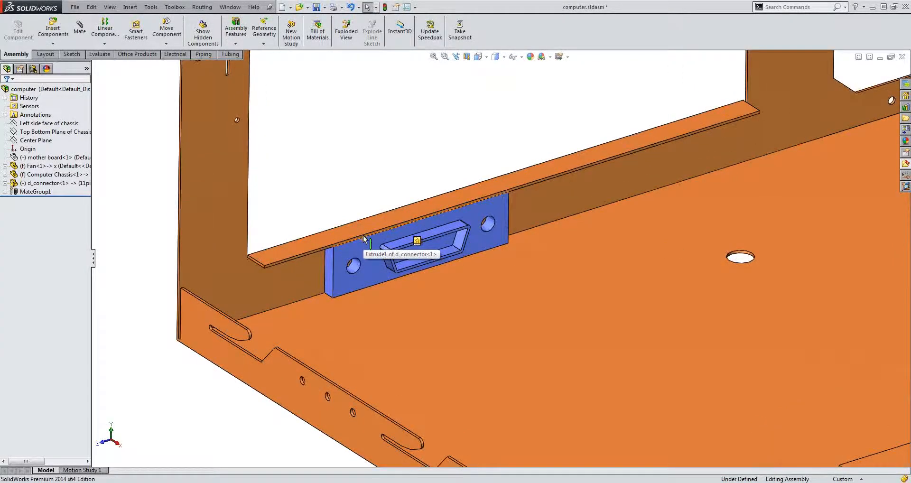
click(417, 242)
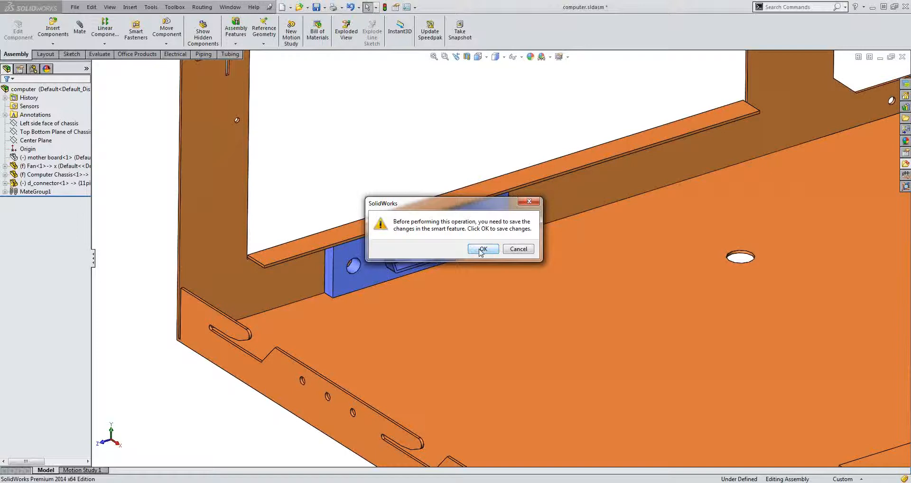
click(482, 250)
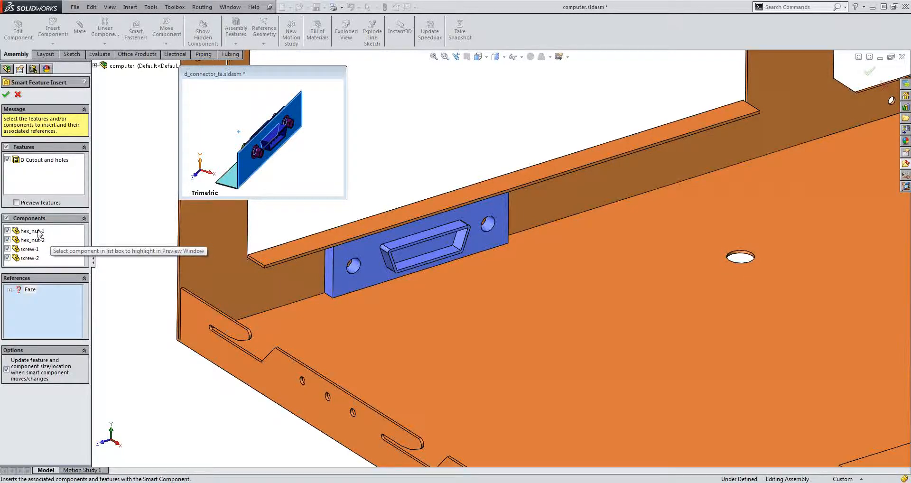
Insert the D Cutout and holes feature with both hex nuts and screws, using the outer face of the chassis's low rear wall as reference
double_click(30, 289)
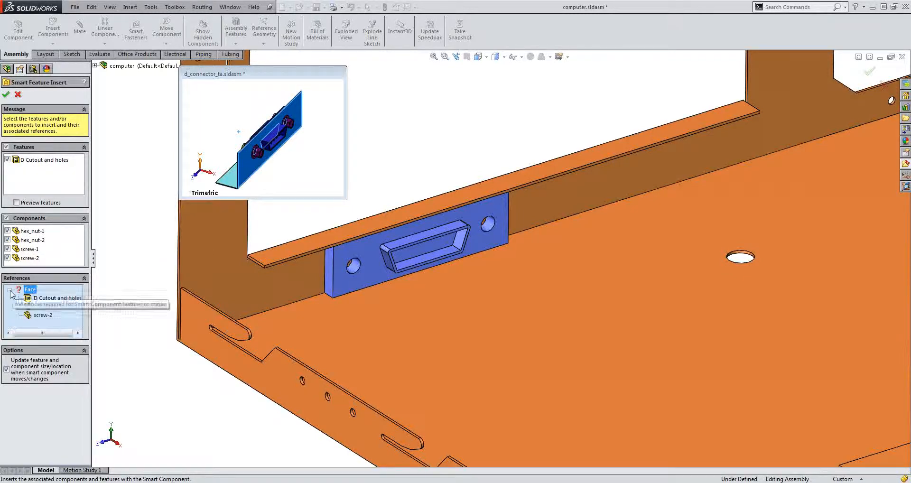
click(45, 299)
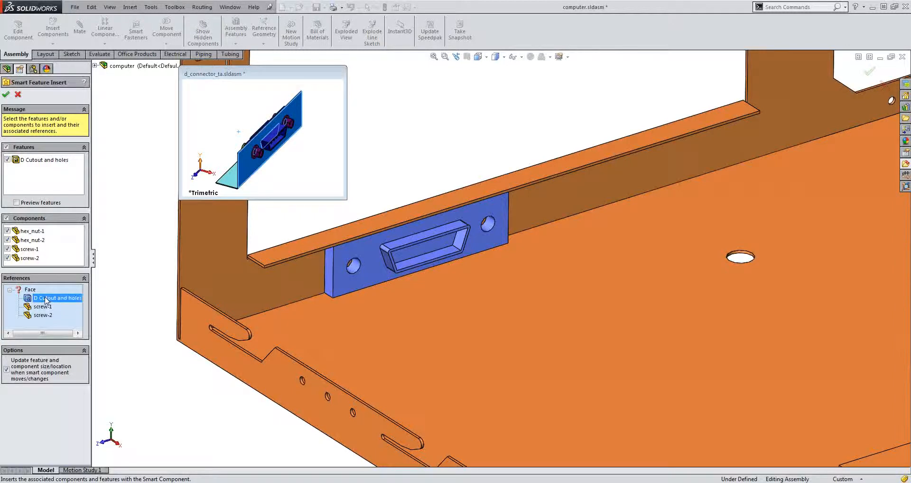
click(43, 306)
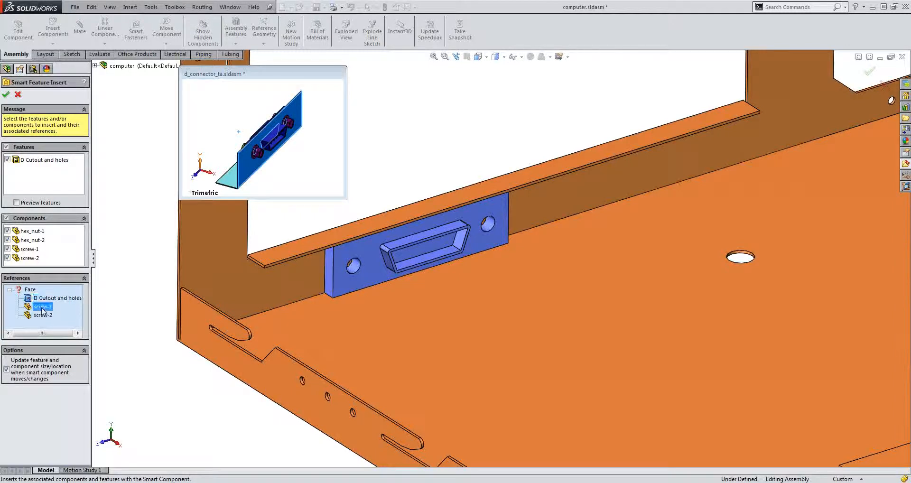
click(43, 315)
middle_drag(350, 319, 396, 259)
click(396, 258)
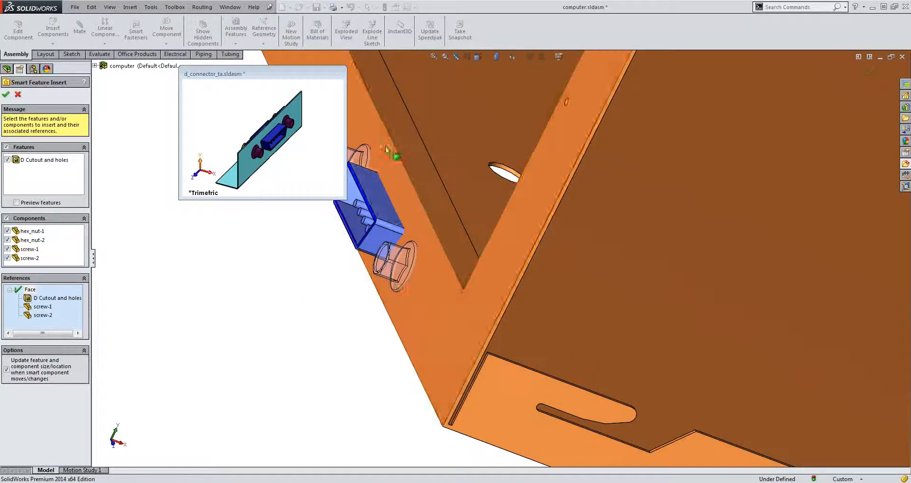
click(6, 95)
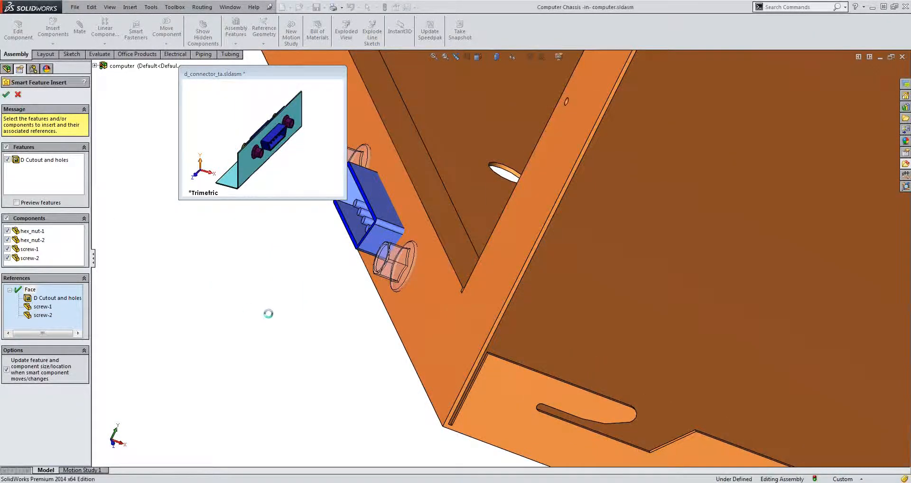
Isolate the computer chassis to examine its low rear wall at the connector, exit isolation, and inspect the assembled d_connector
middle_drag(327, 316, 591, 234)
right_click(579, 227)
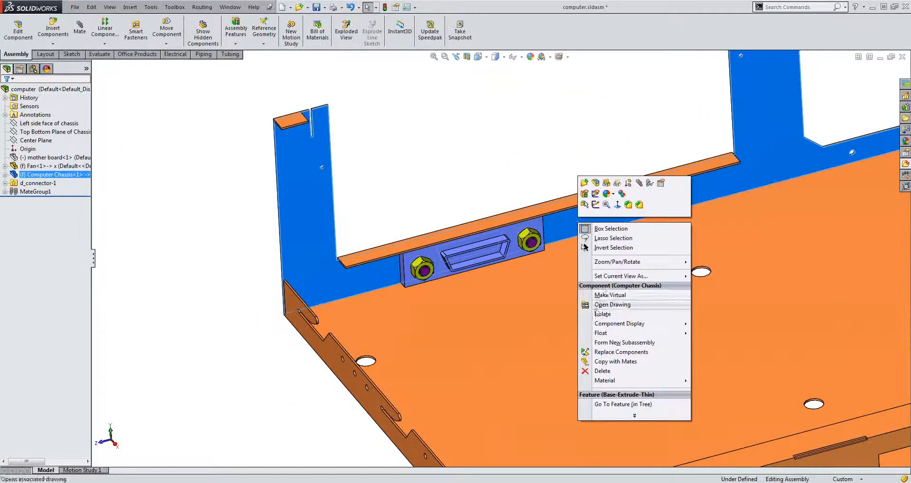
click(603, 313)
scroll(471, 256, down, 3)
scroll(460, 254, down, 3)
middle_drag(471, 240, 500, 258)
scroll(500, 257, up, 4)
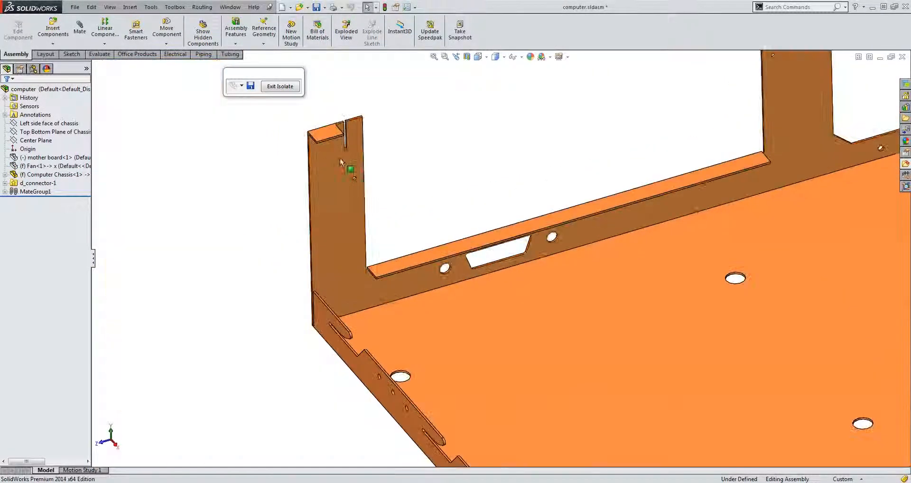
click(280, 86)
scroll(501, 257, up, 1)
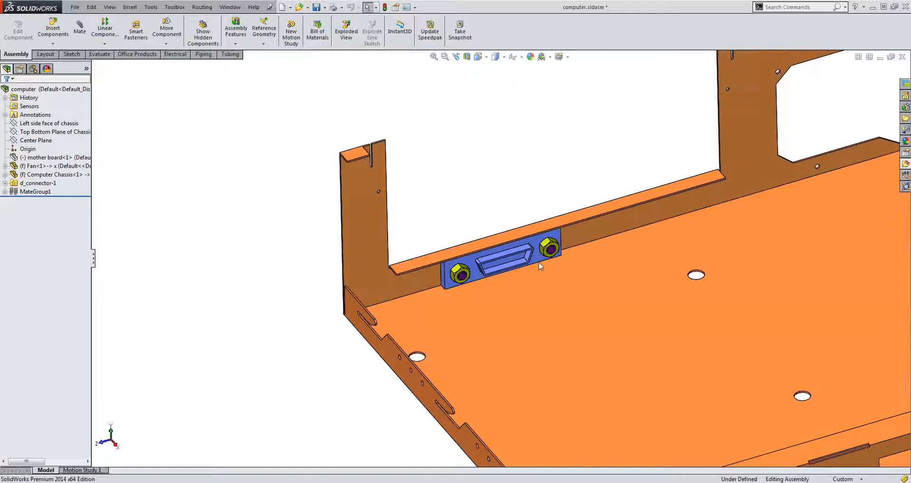
scroll(539, 266, up, 3)
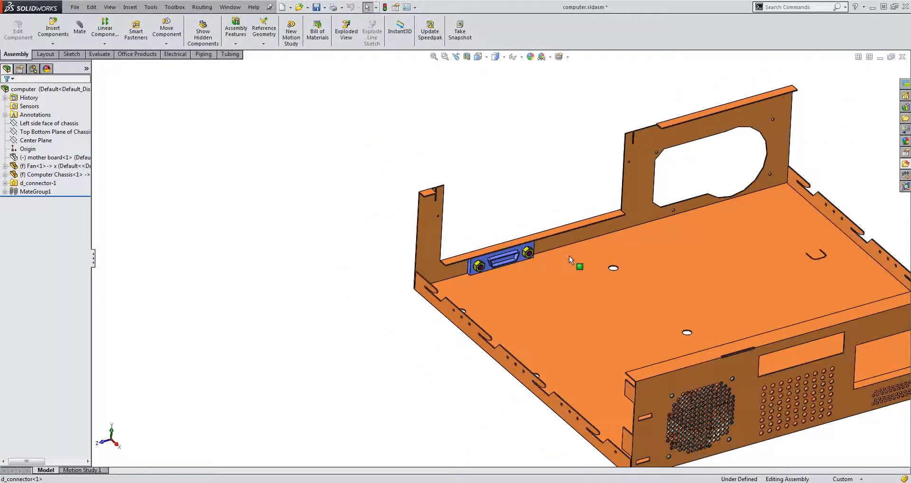
scroll(541, 256, down, 3)
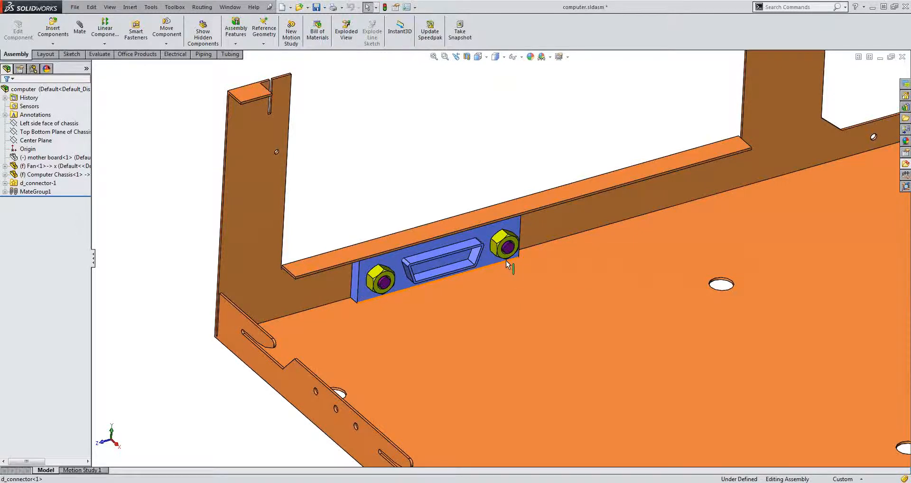
Switch to the running PowerPoint slide show and advance to the "Thank you for coming" slide
key(super+Tab)
key(super+Tab)
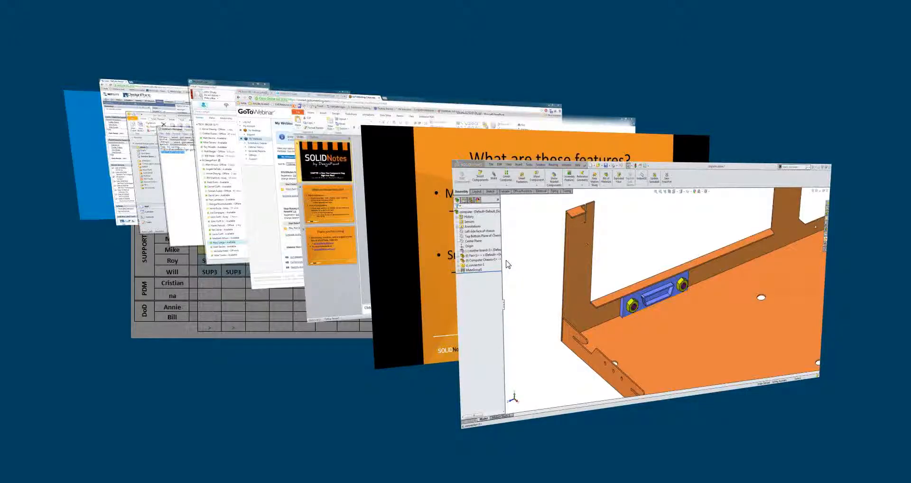
key(super+Tab)
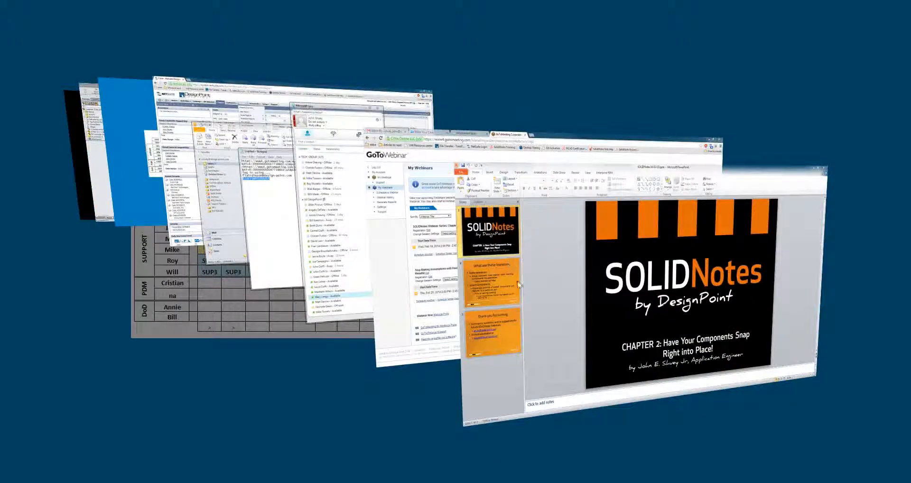
key(super+Tab)
key(super+Tab)
key(super+Tab)
key(super+Tab)
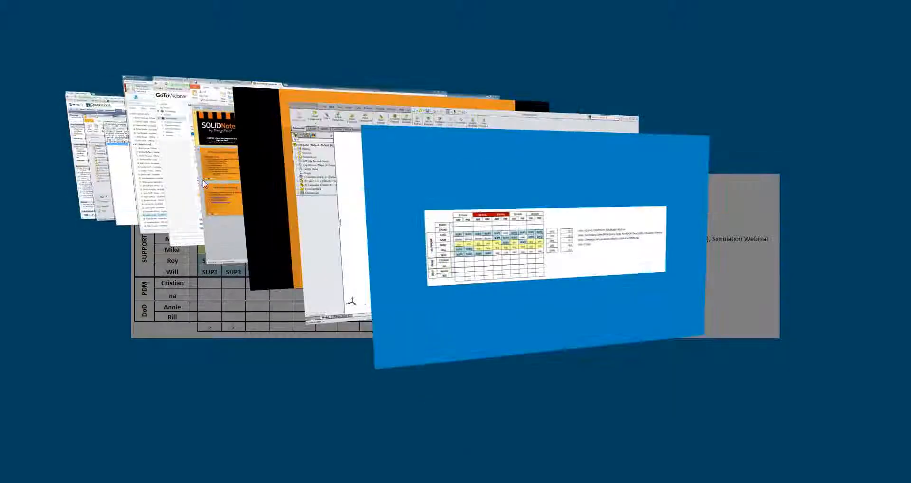
click(223, 186)
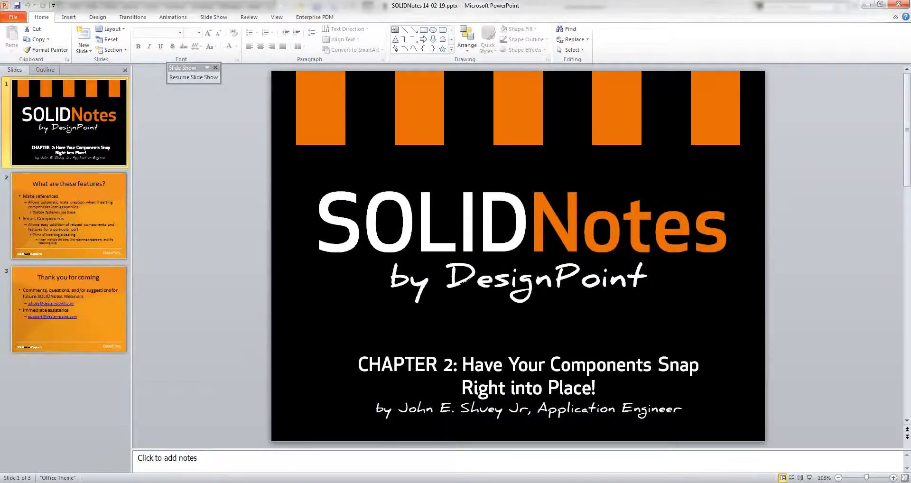
key(alt+Tab)
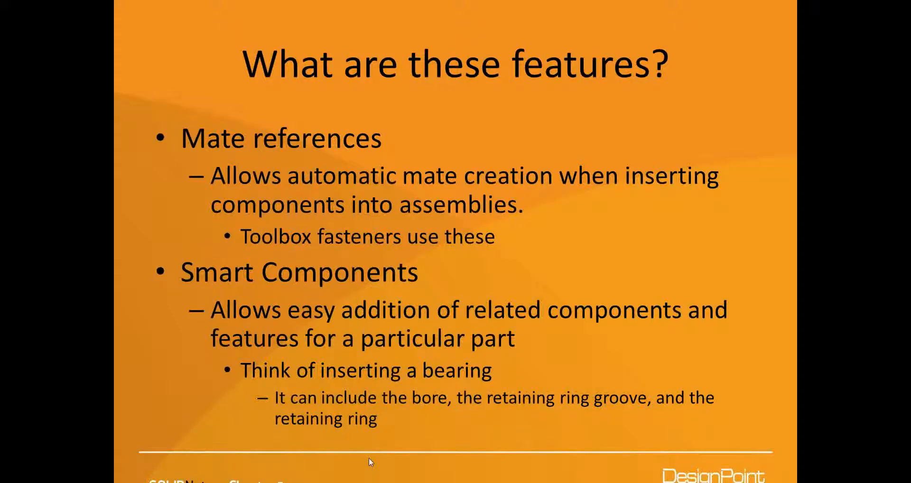
click(620, 212)
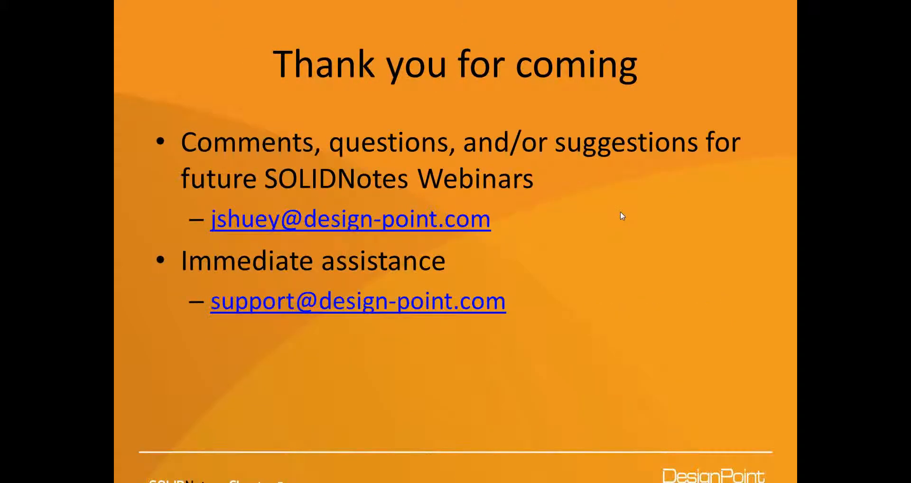